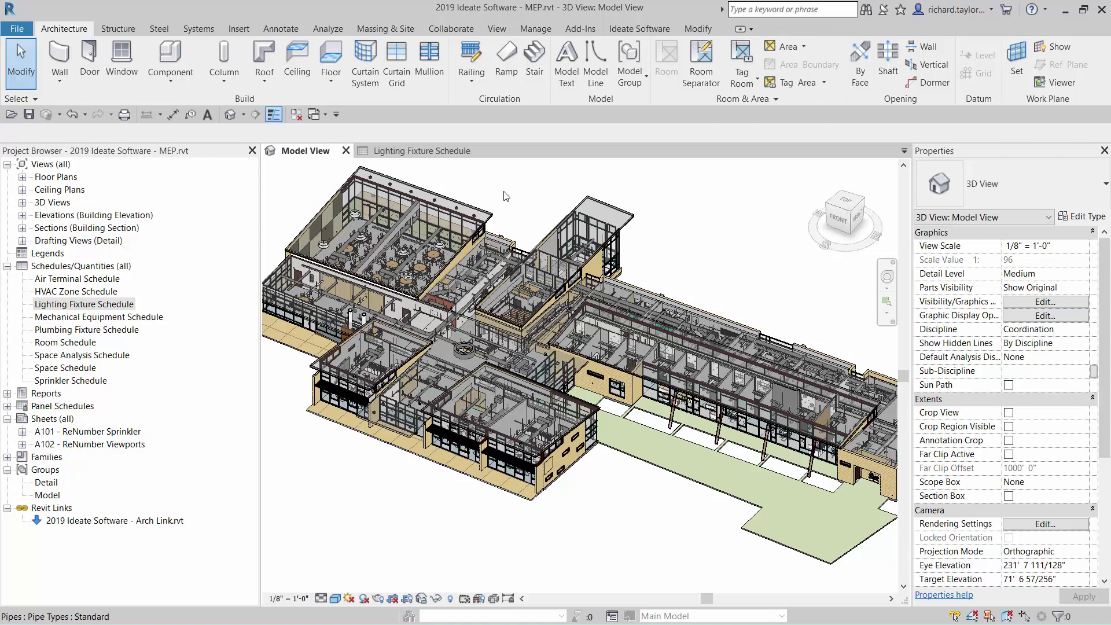
- Open the Lighting Fixture Schedule view and start Ideate BIMLink
click(436, 152)
drag(411, 601, 400, 620)
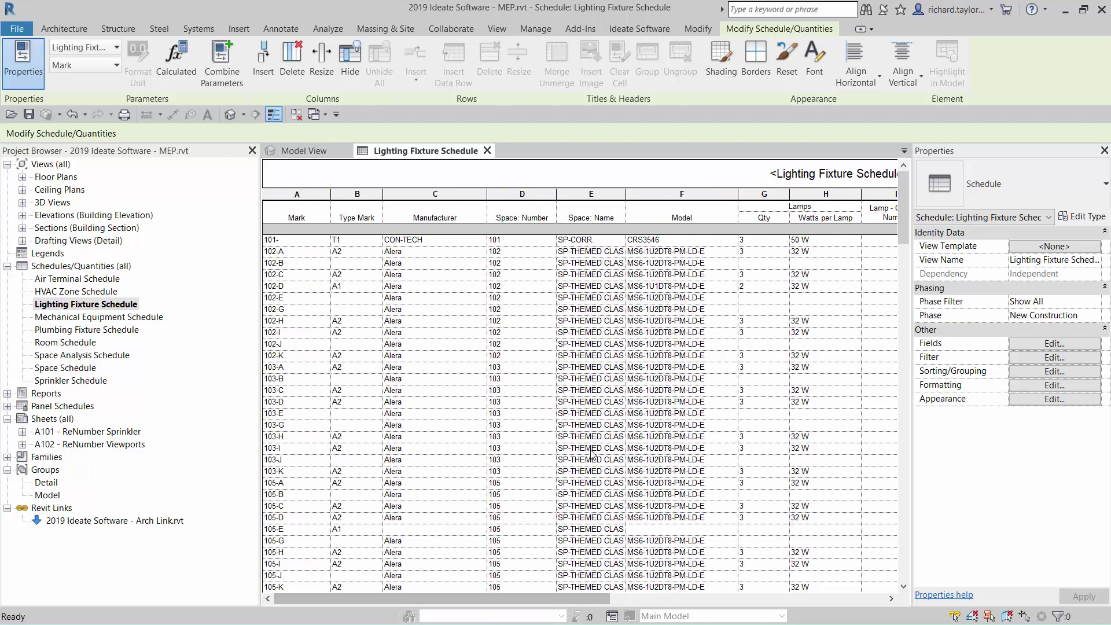
click(635, 31)
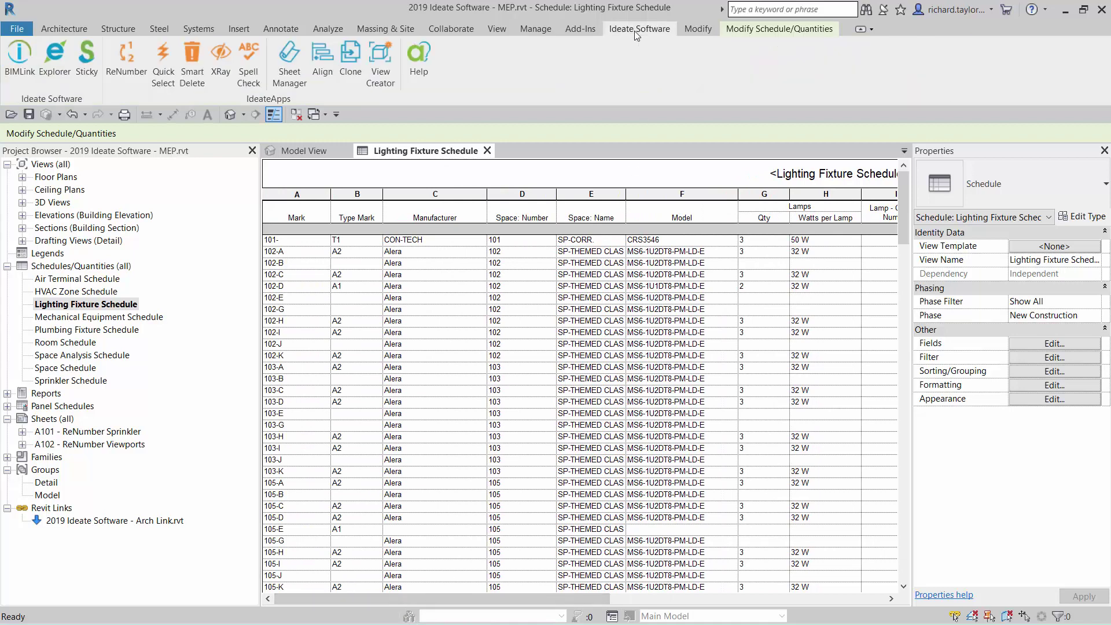
click(23, 70)
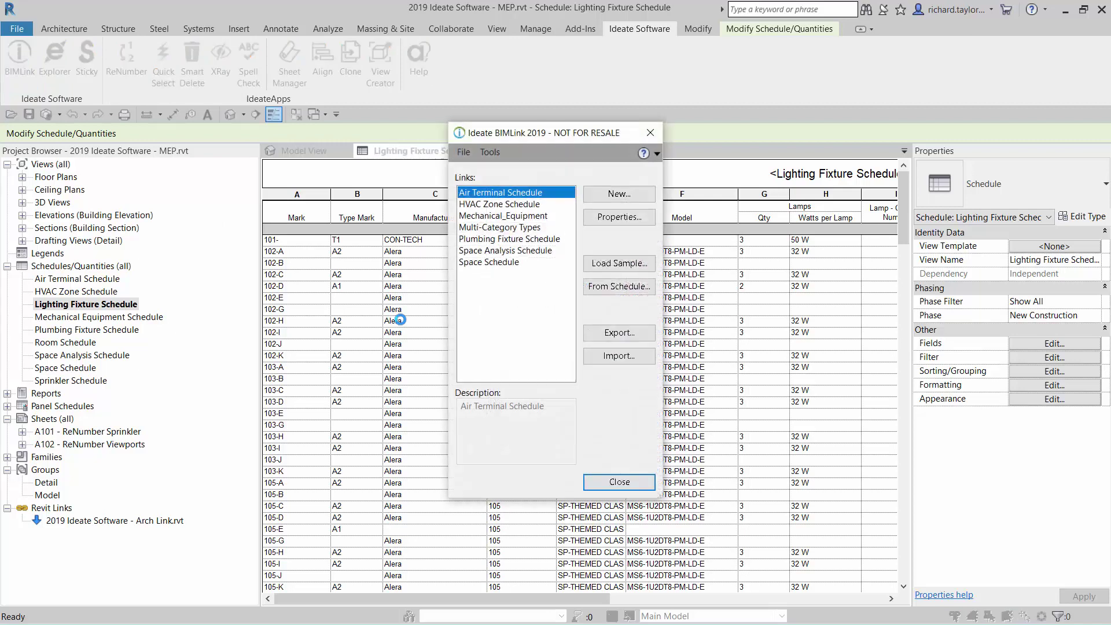
- Create a new BIMLink instance link from the Lighting Fixture Schedule
click(614, 286)
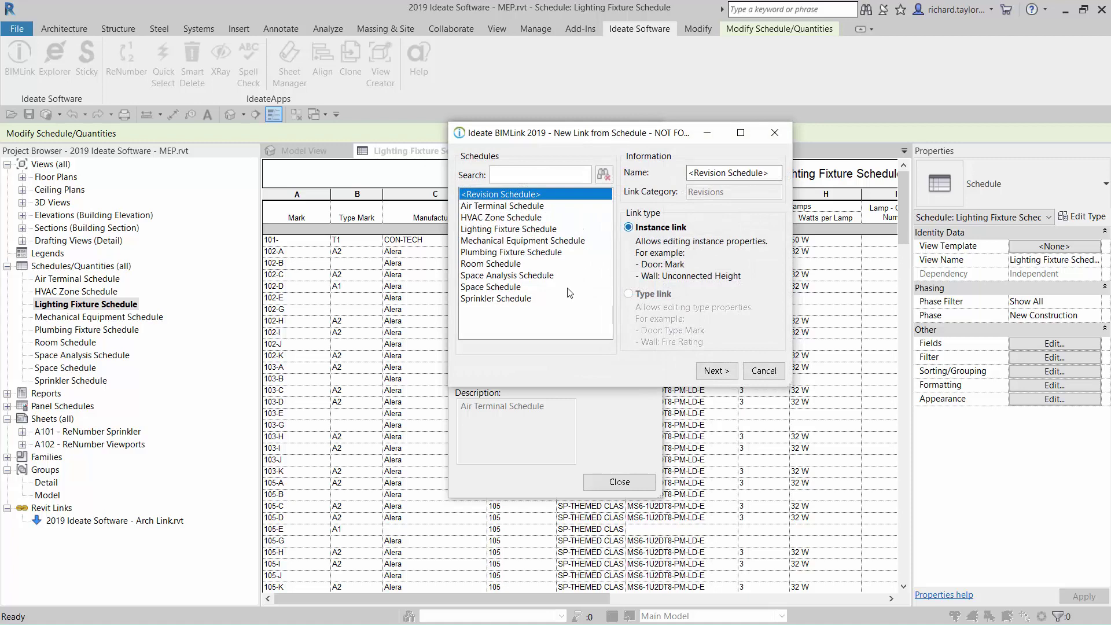
click(522, 230)
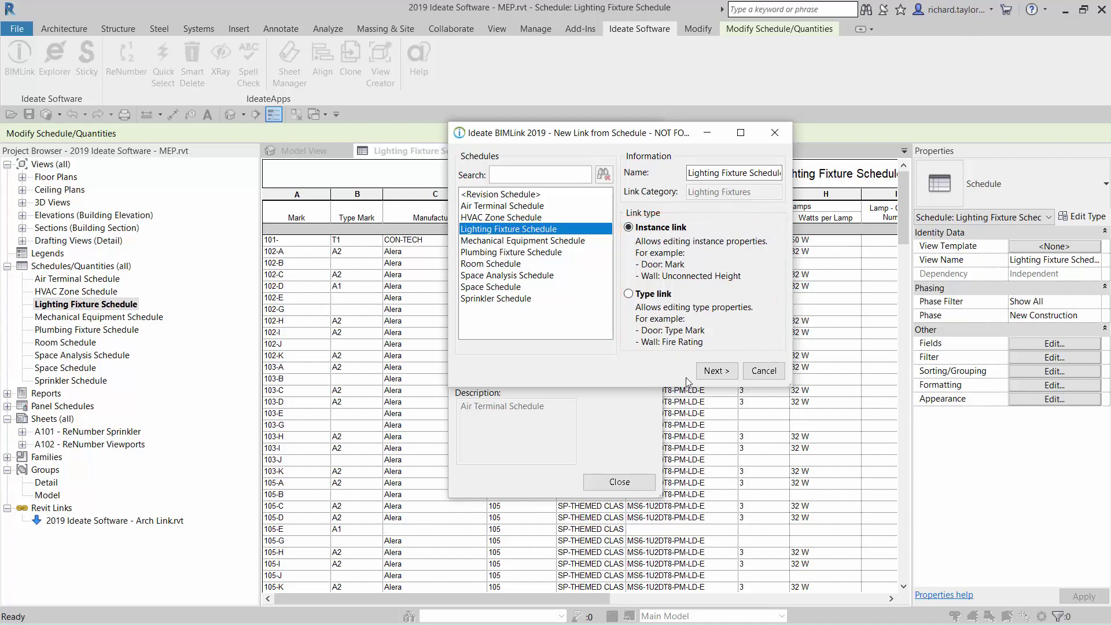
click(710, 376)
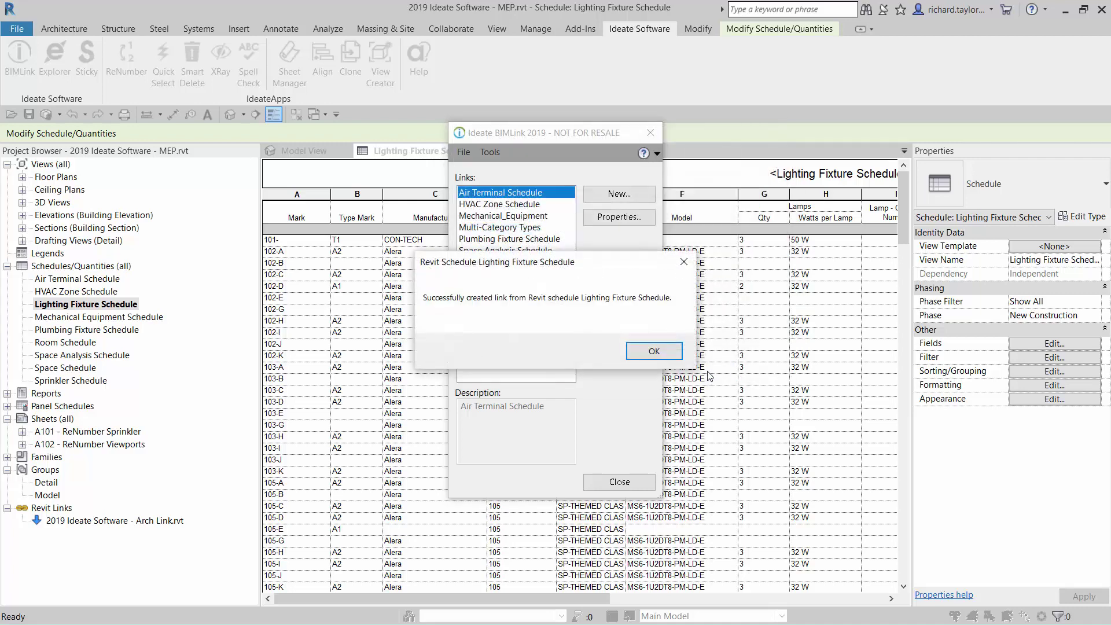
click(654, 351)
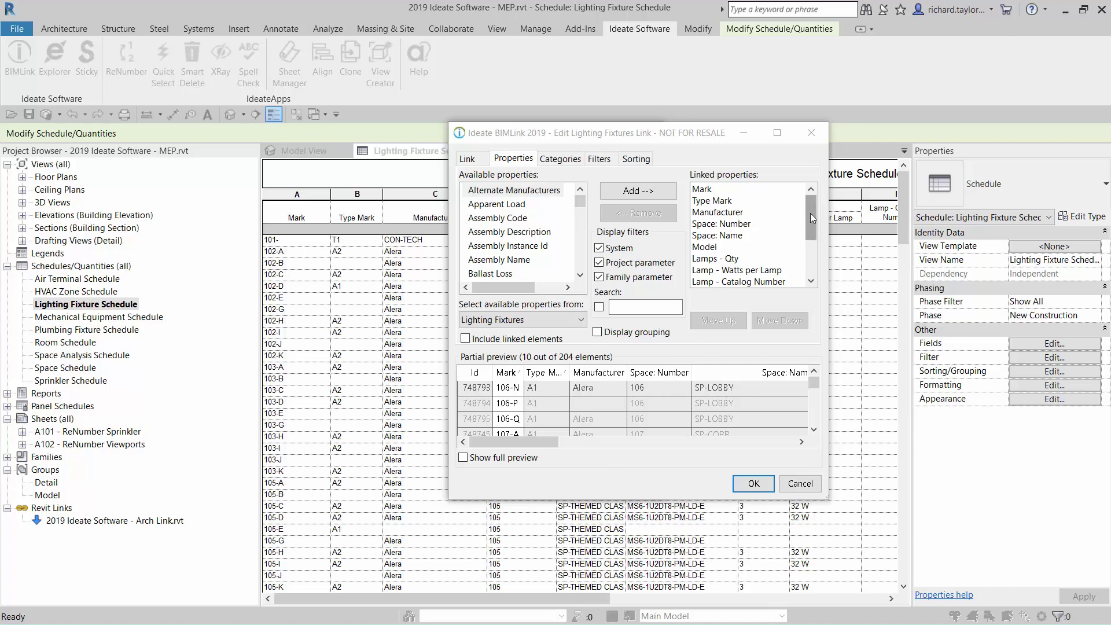
- Limit the available properties to project parameters and add Alternate Manufacturers to the linked properties
mouse_move(811, 213)
mouse_down()
mouse_move(807, 249)
mouse_move(810, 206)
mouse_up()
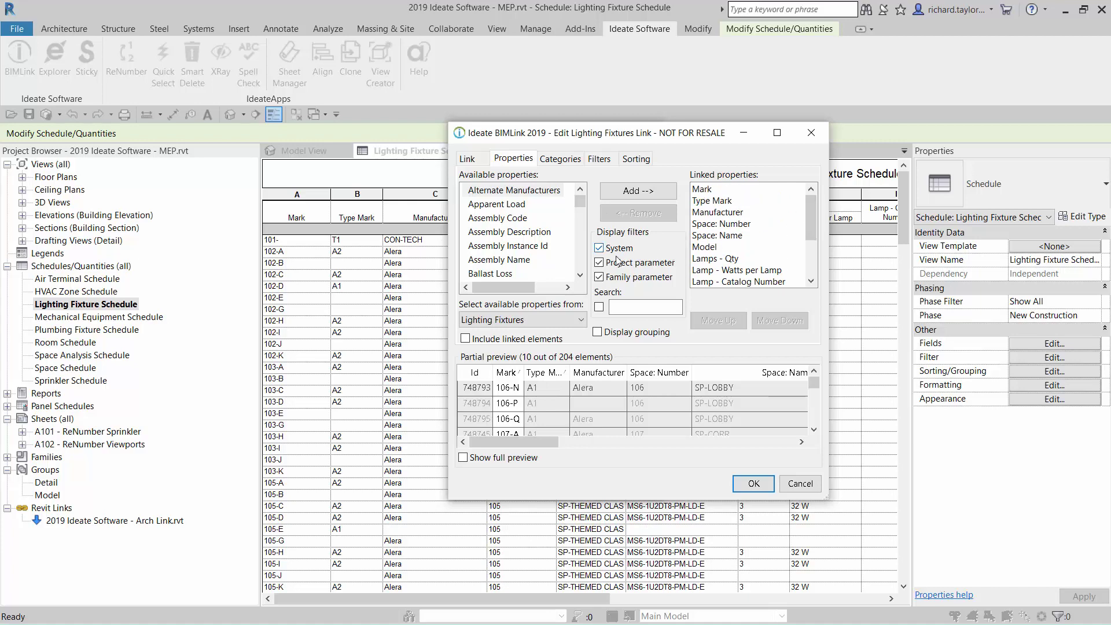
click(600, 249)
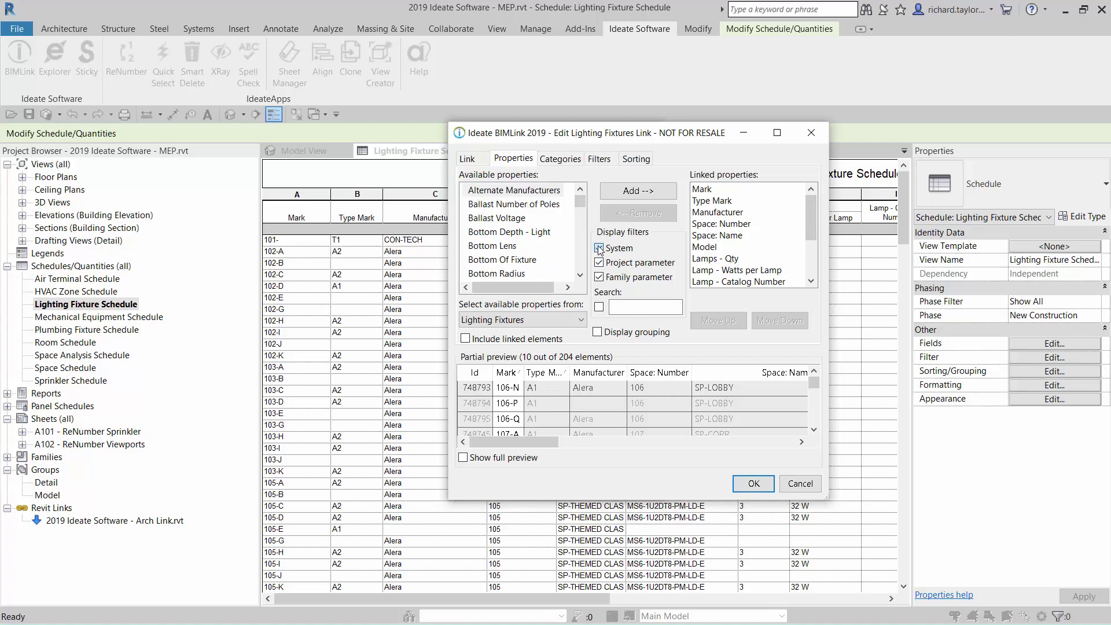
click(600, 278)
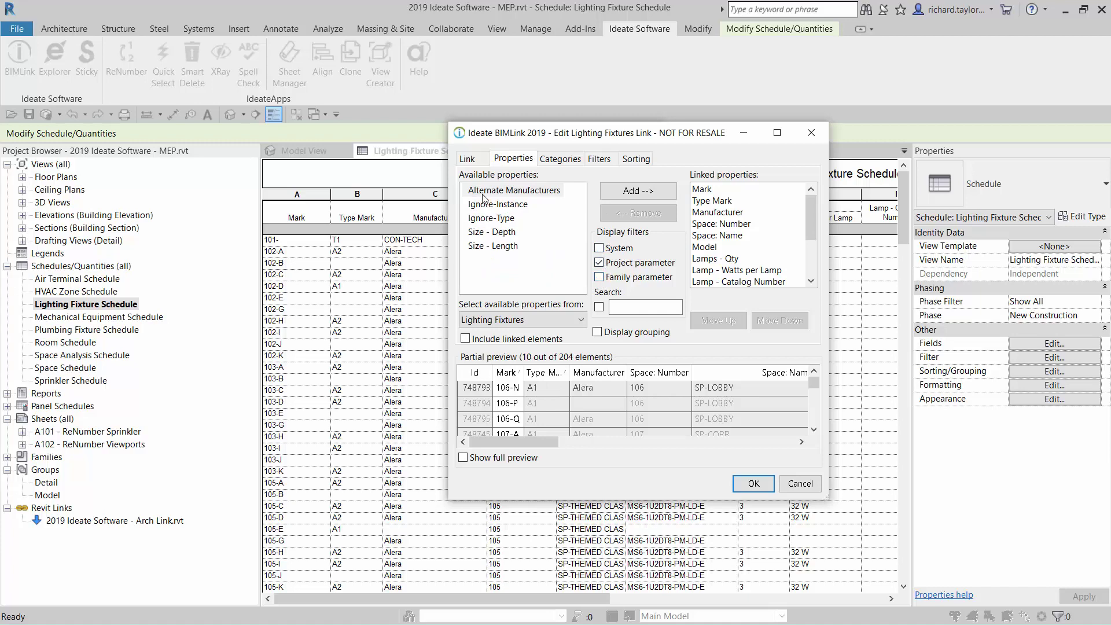
click(513, 193)
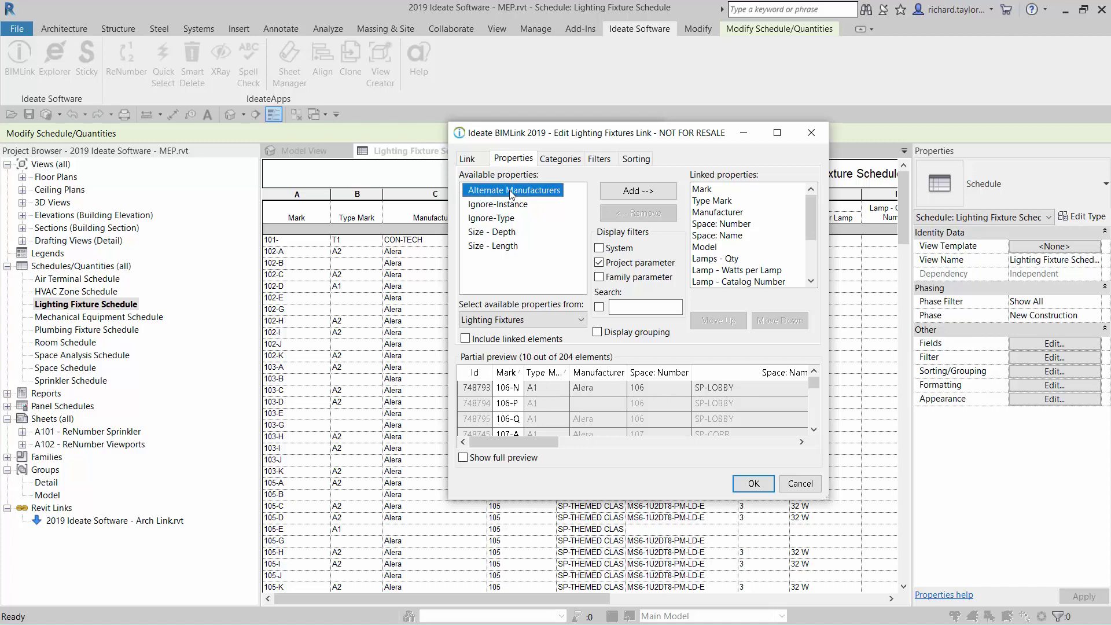
click(627, 192)
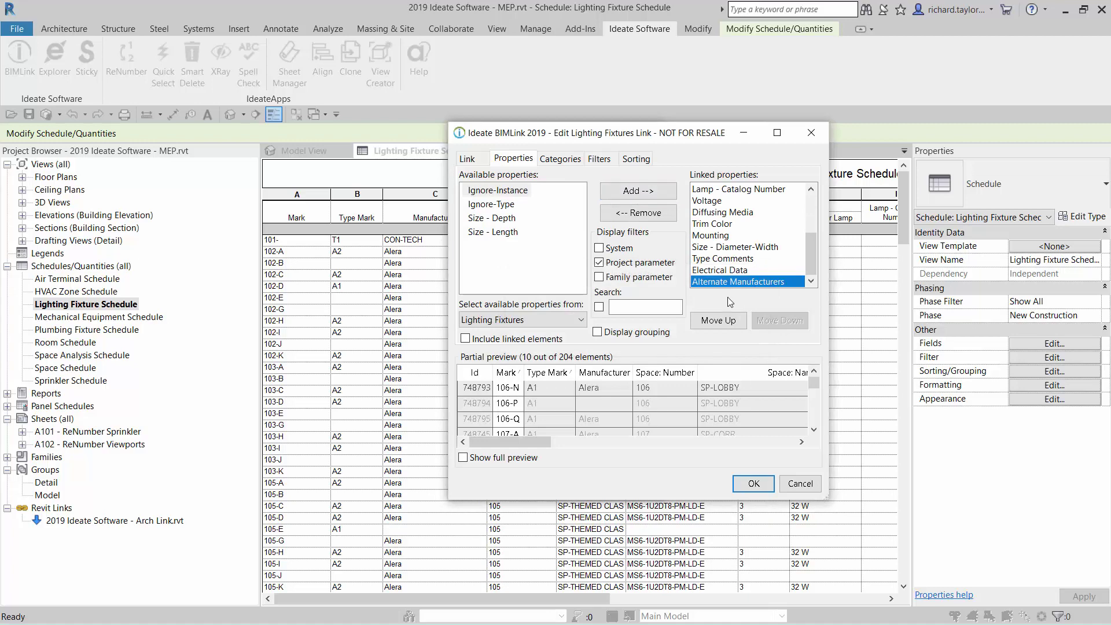
- Move Alternate Manufacturers up the linked properties so it sits directly below Manufacturer
click(719, 321)
click(718, 321)
click(718, 321)
click(719, 322)
click(718, 321)
click(718, 321)
click(718, 321)
click(718, 321)
click(719, 321)
click(718, 321)
click(718, 321)
click(719, 321)
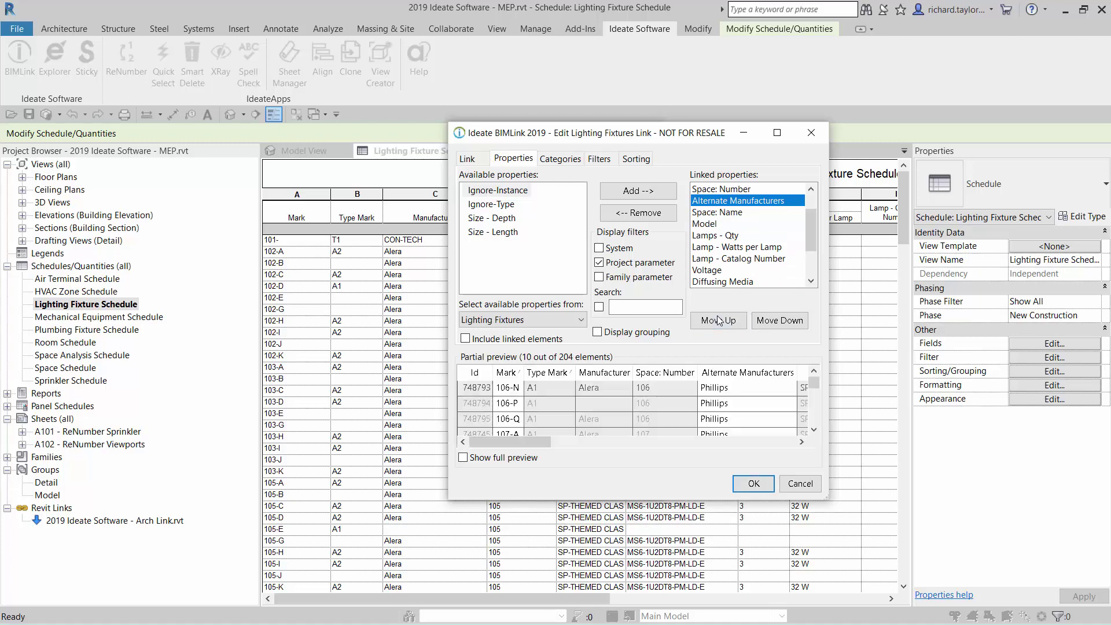
click(719, 321)
click(718, 320)
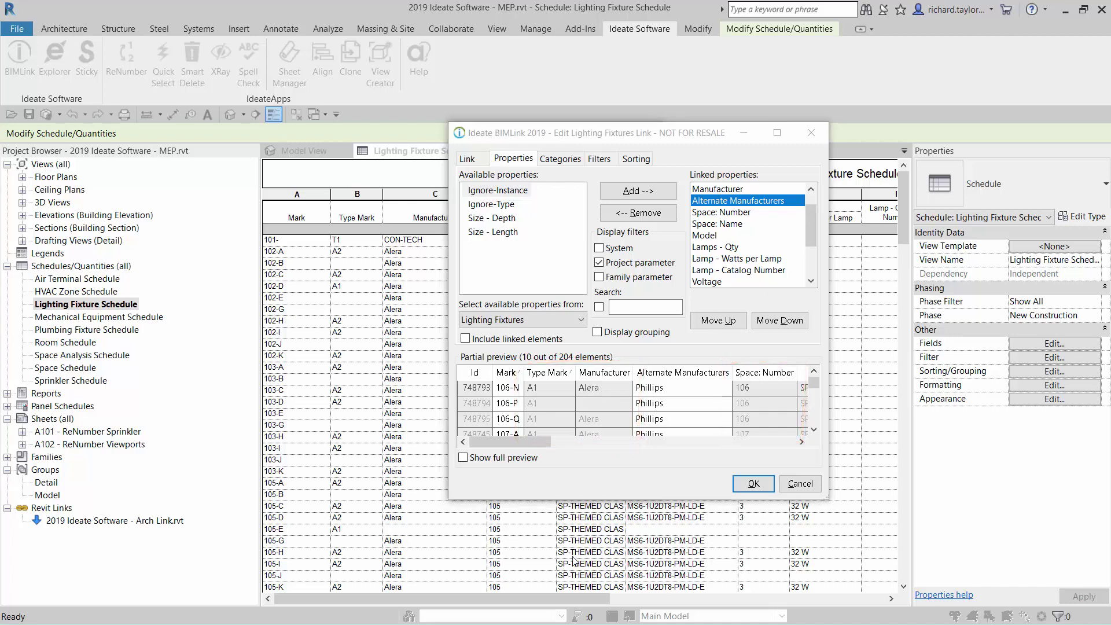
- Show system and family parameters again, and add Room: Name and Room: Number to the linked properties after Space: Name
click(599, 248)
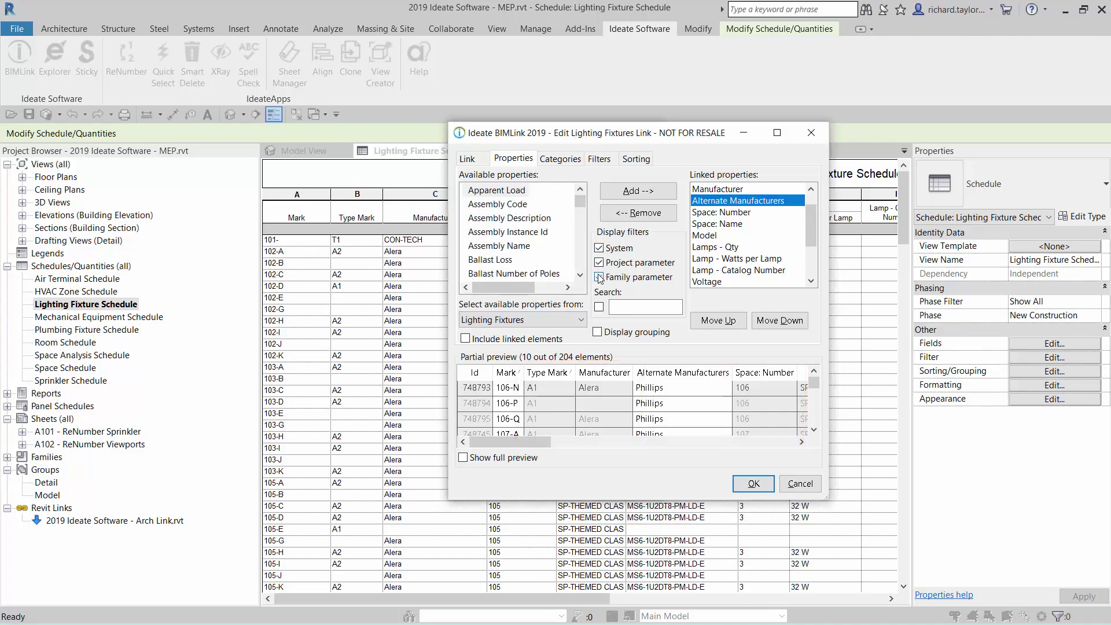
click(599, 278)
click(577, 320)
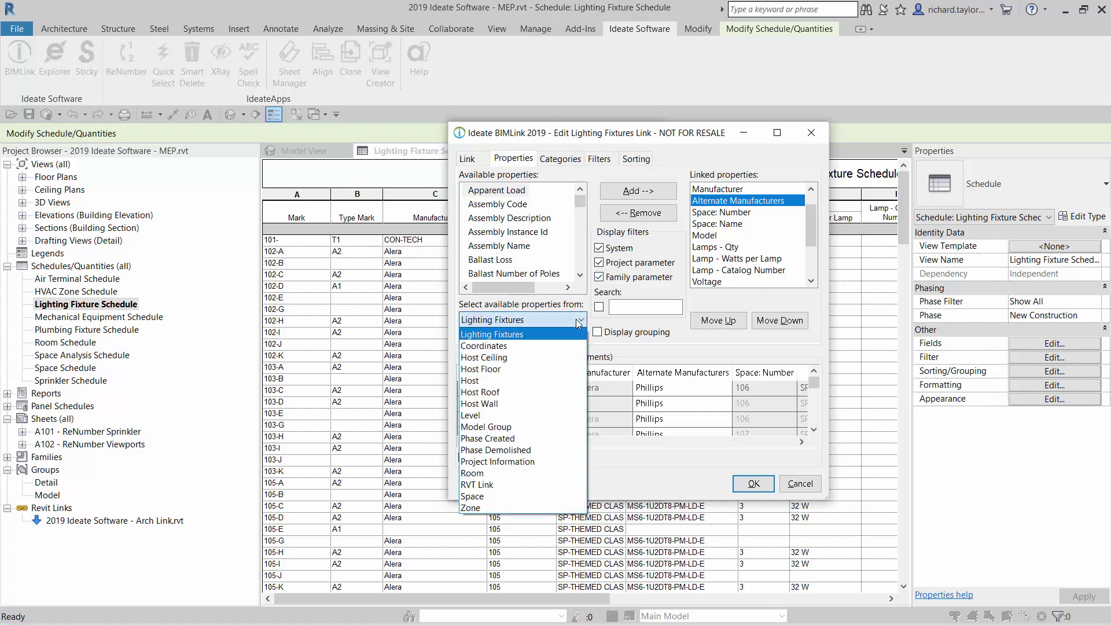
click(532, 473)
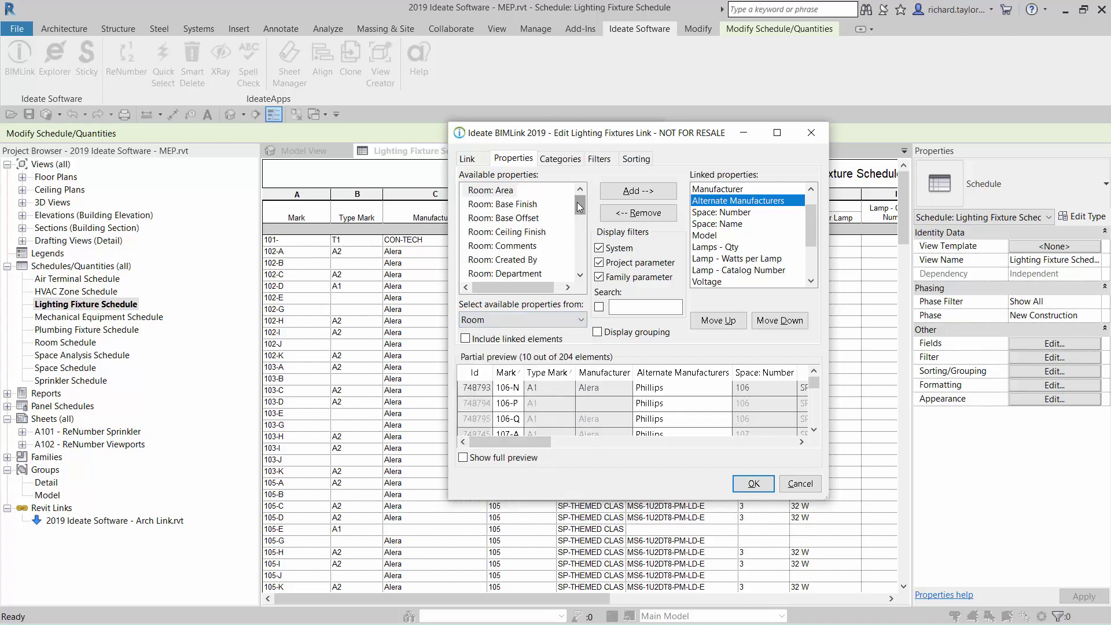
drag(580, 207, 582, 237)
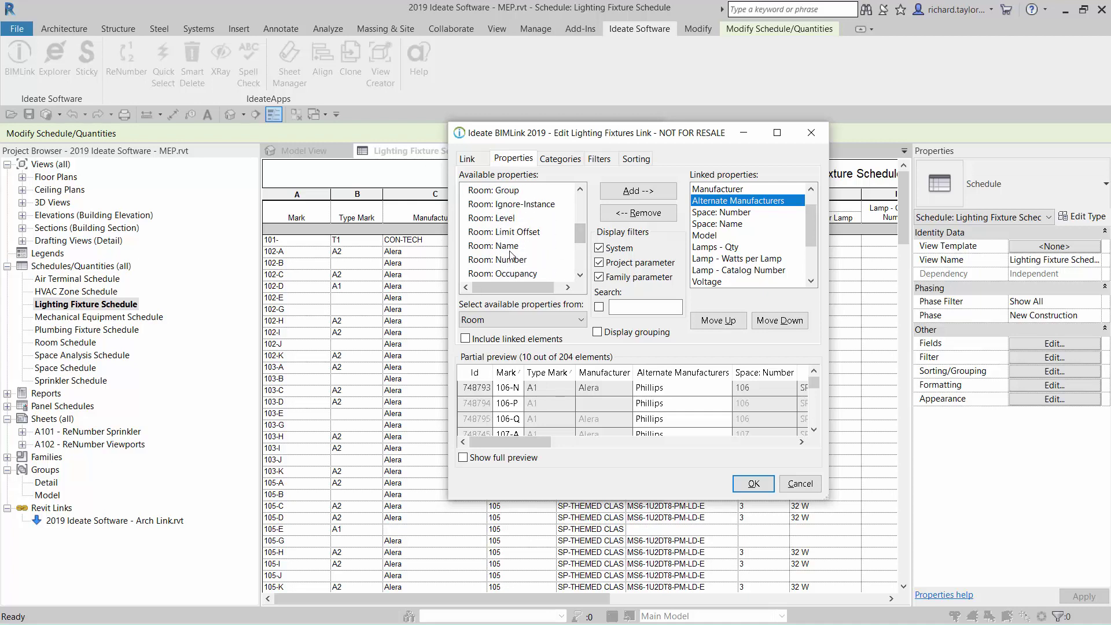
click(702, 225)
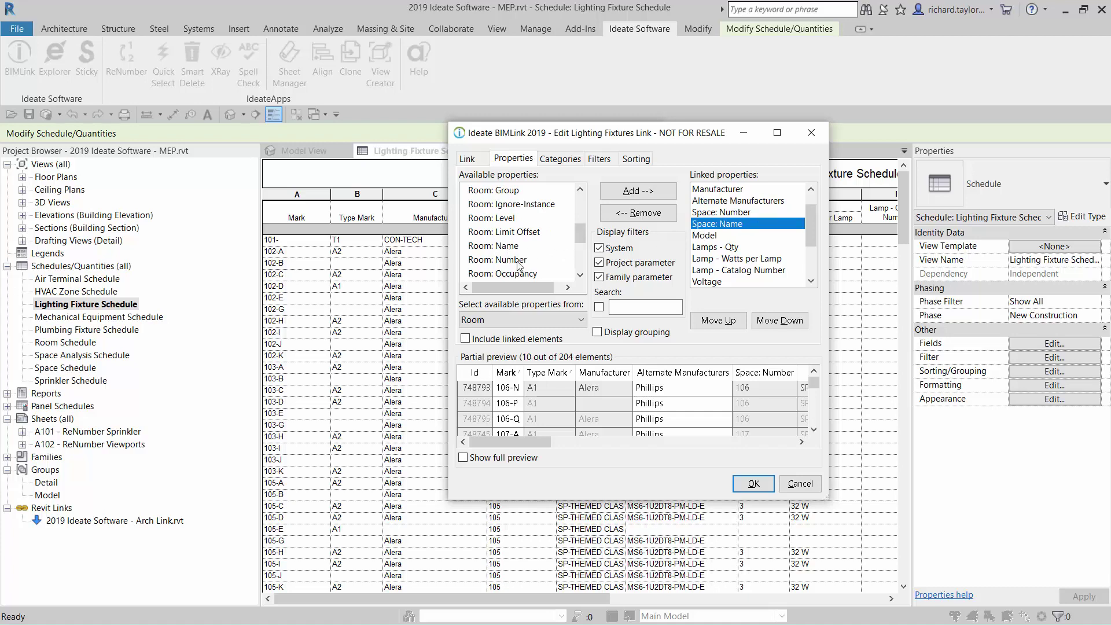
double_click(508, 246)
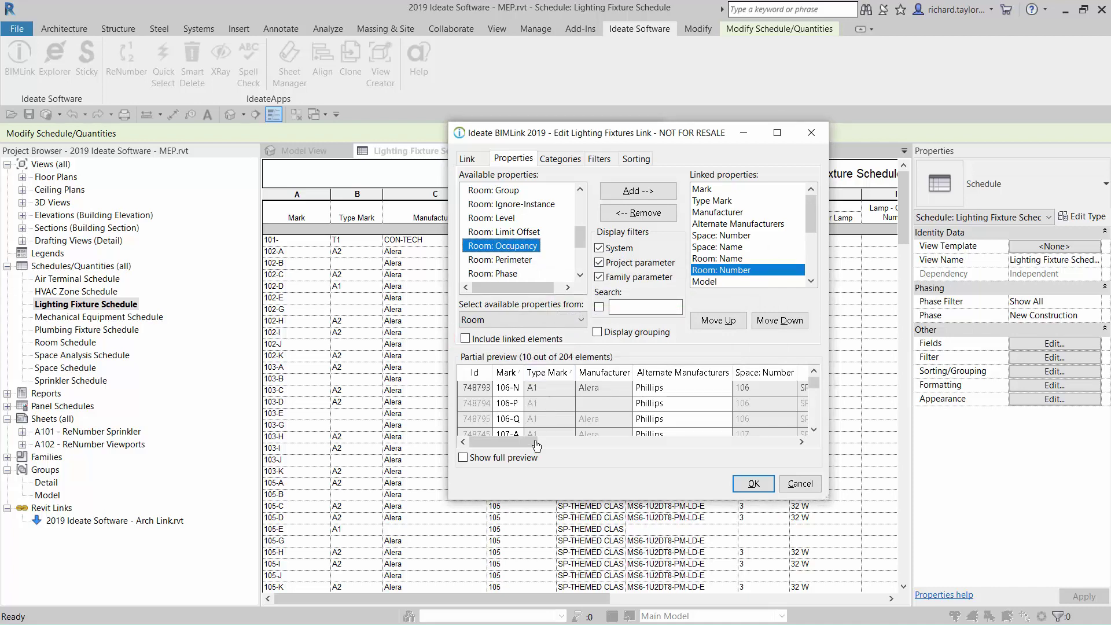
- Check the room columns in the preview plus the link's sorting and filters, and accept the link settings
drag(522, 443, 636, 466)
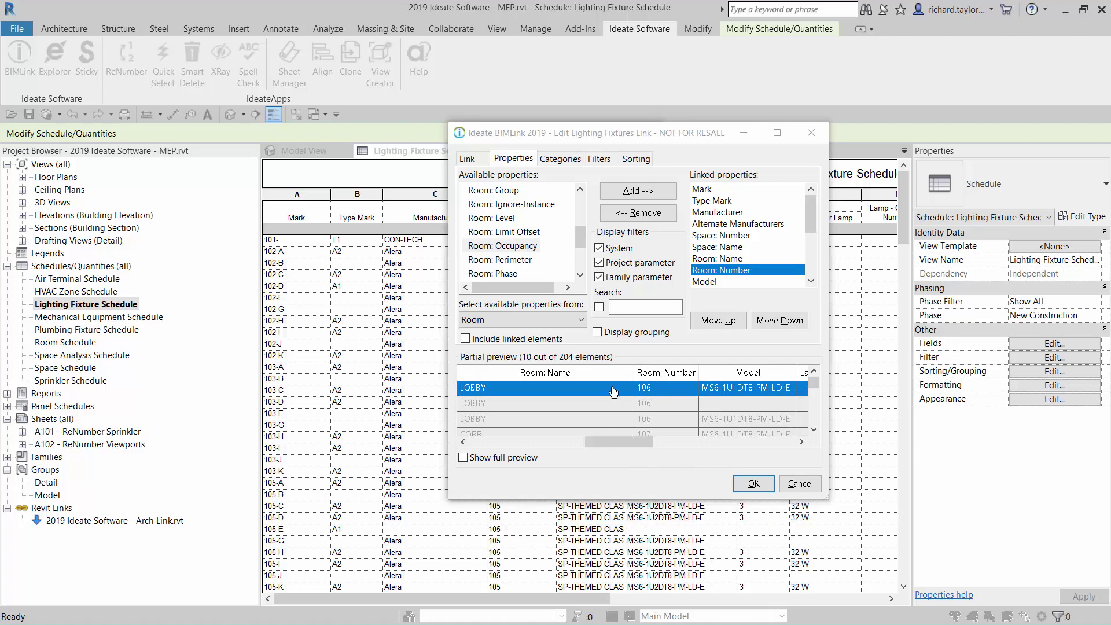
click(637, 163)
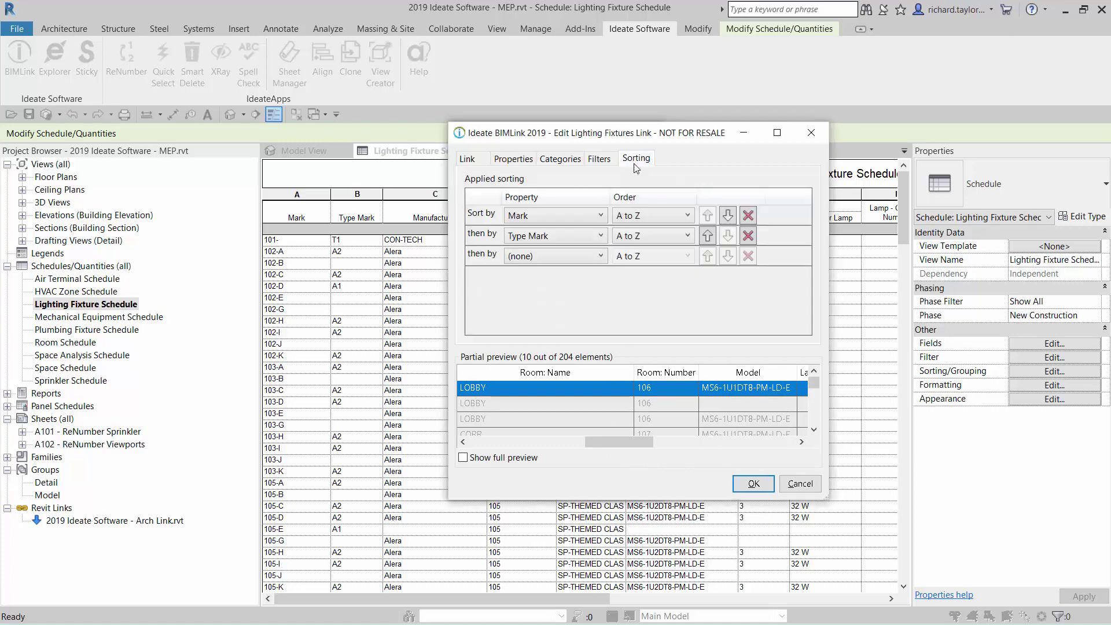
click(602, 161)
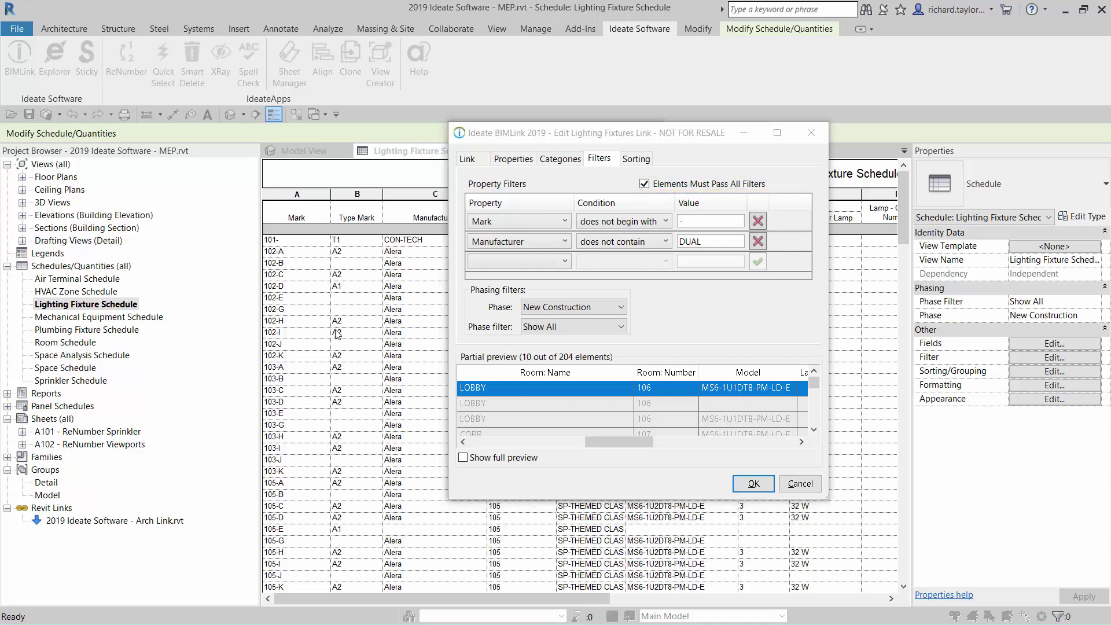
click(753, 483)
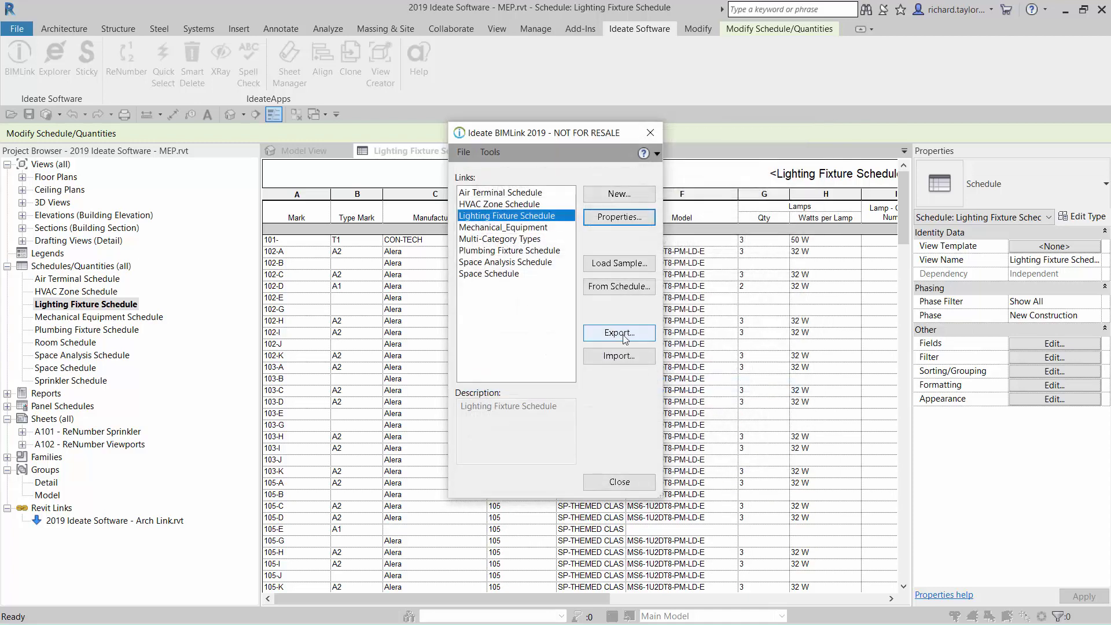
- Export the Lighting Fixture Schedule link to Lighting Fixture Schedule.xlsx and open the workbook in Excel
click(624, 337)
click(799, 586)
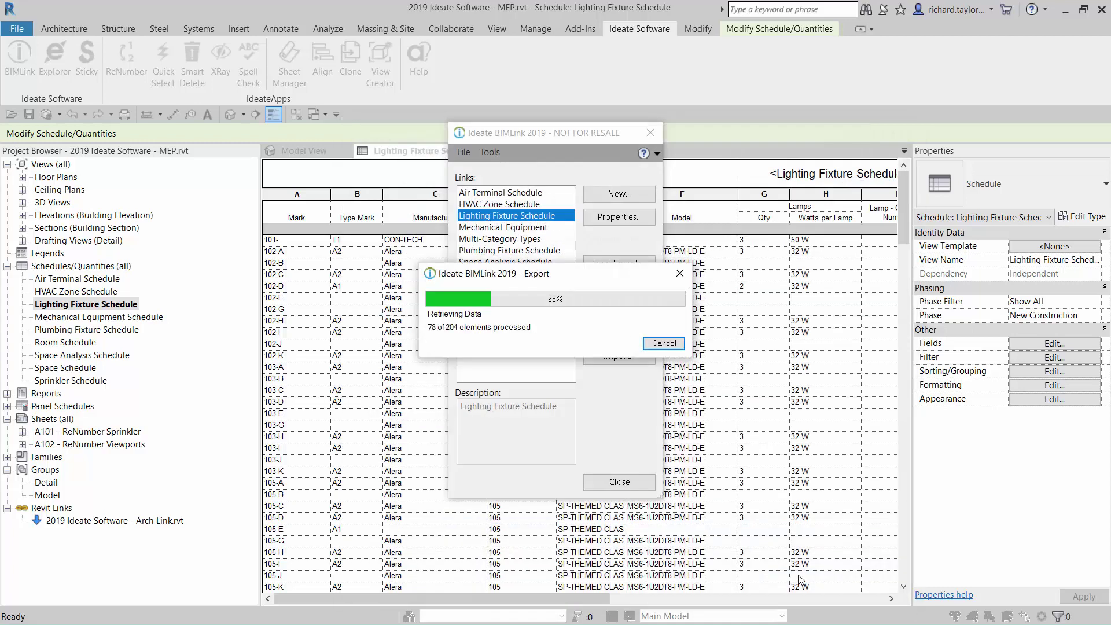
click(630, 344)
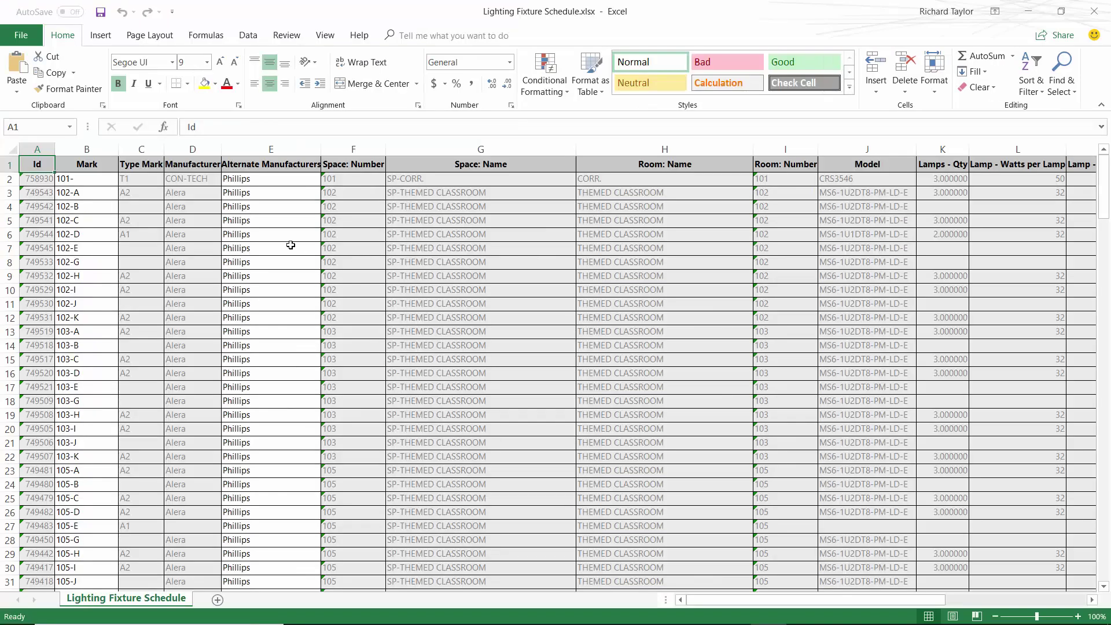
- Change the Mark in cell B2 to 101-RT with a formula that joins "101-" and "RT"
click(112, 179)
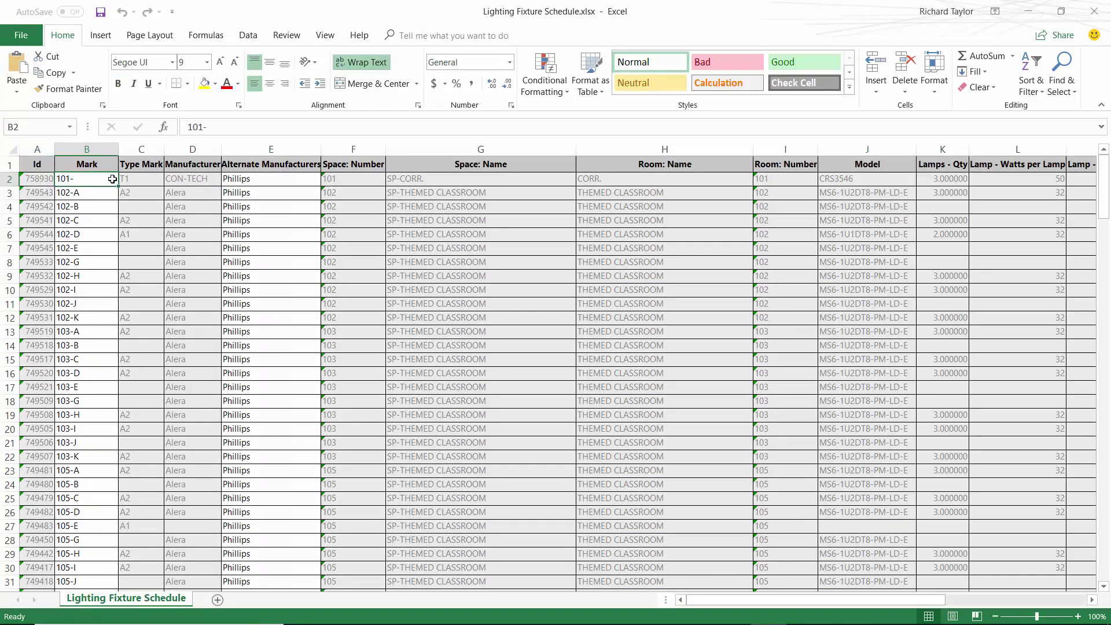
click(191, 128)
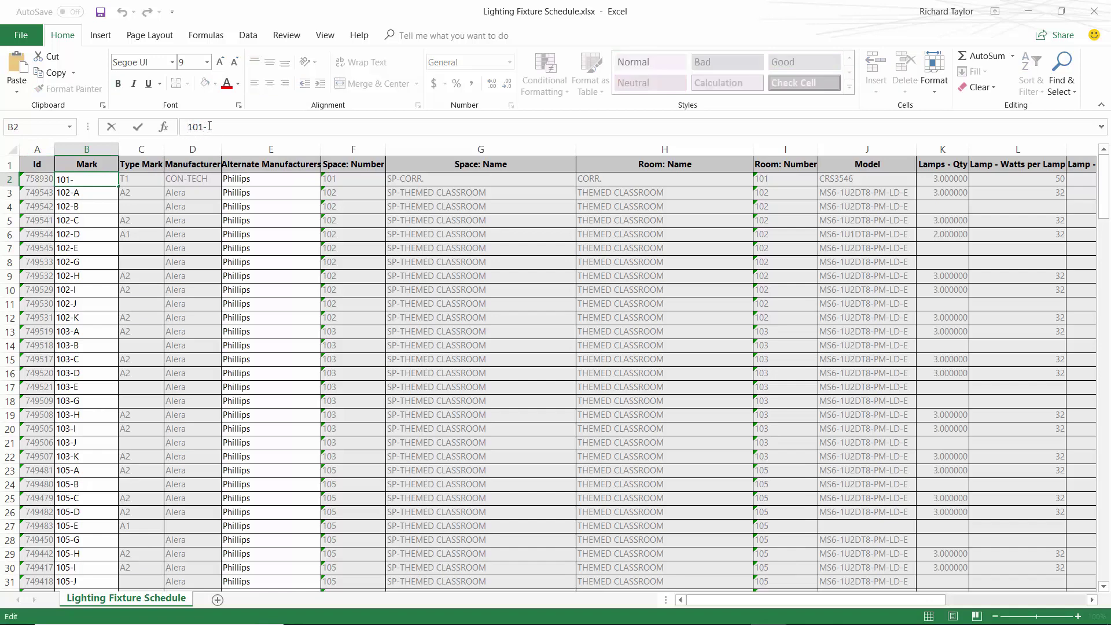
drag(208, 127, 158, 120)
text(="101-"RT")
click(216, 128)
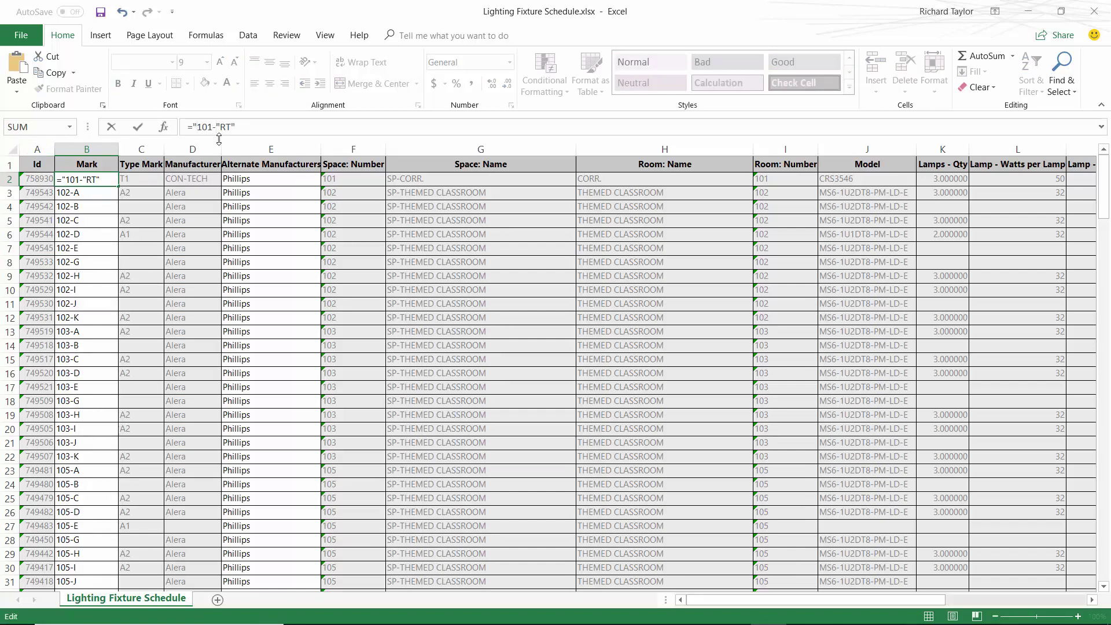
text("&)
key(Return)
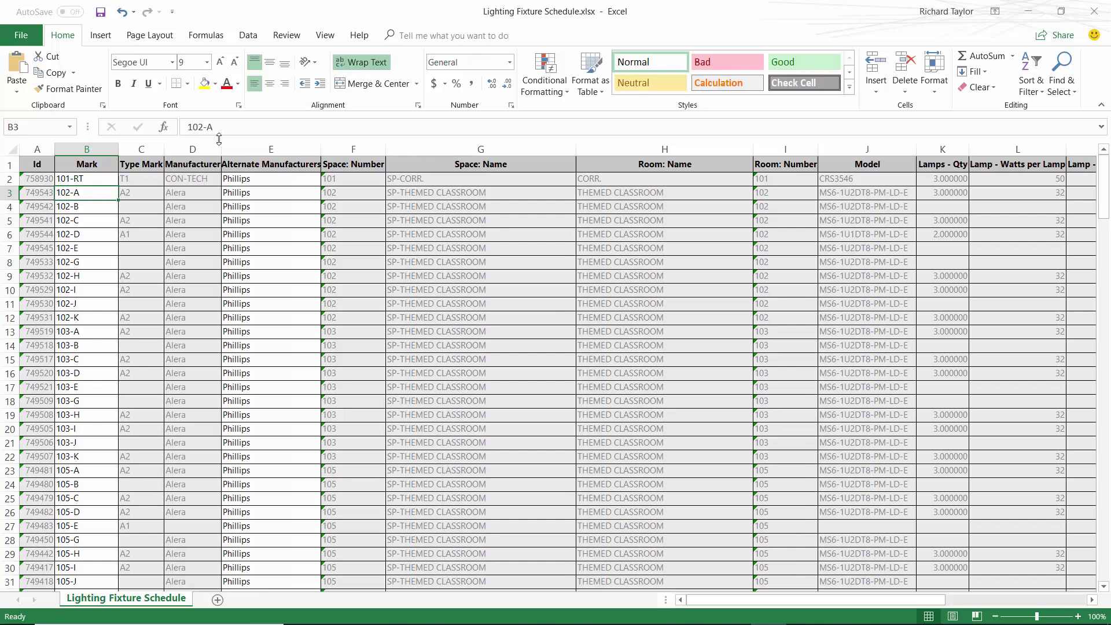
- Enter Phillips - Lightolier as the alternate manufacturer in E2 and fill it down the Alternate Manufacturers column
click(272, 179)
text(Phillips Lightolier)
drag(321, 185, 302, 523)
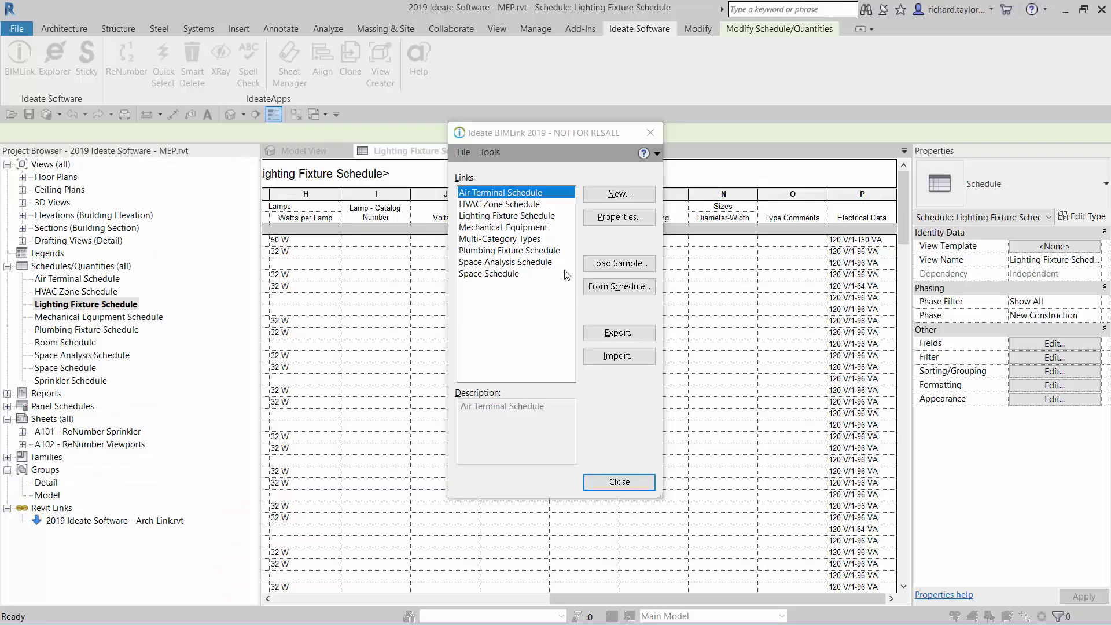
- Load Lighting Fixture Schedule Complete - Instance.xlsx into the Lighting Fixture Schedule link's import preview, and hide the messages among the import issues
click(543, 218)
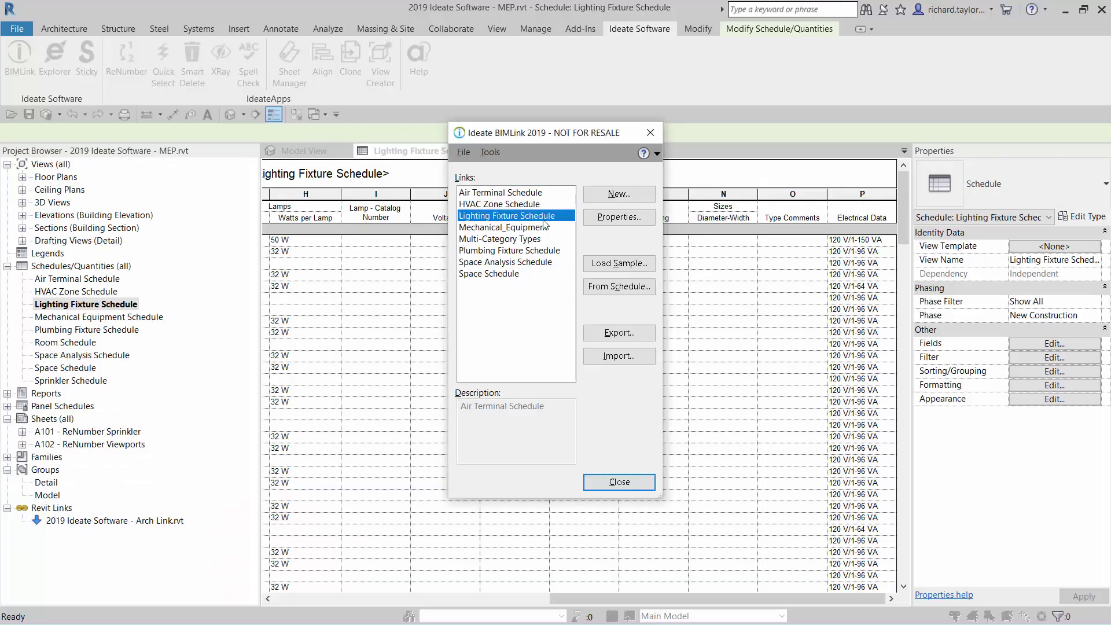
click(604, 356)
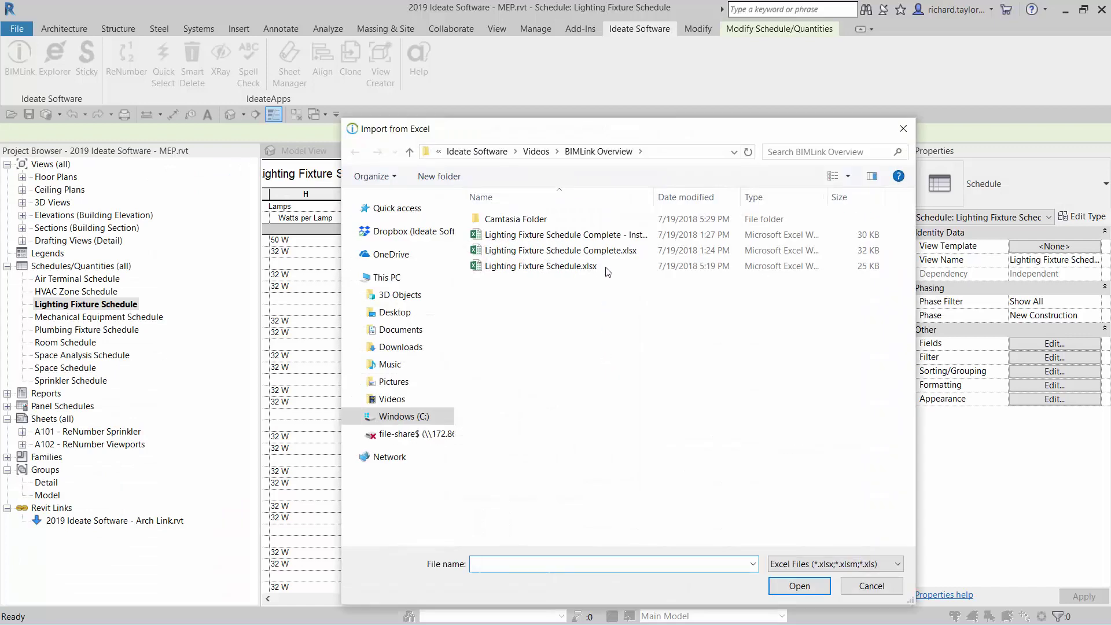
click(605, 238)
click(799, 586)
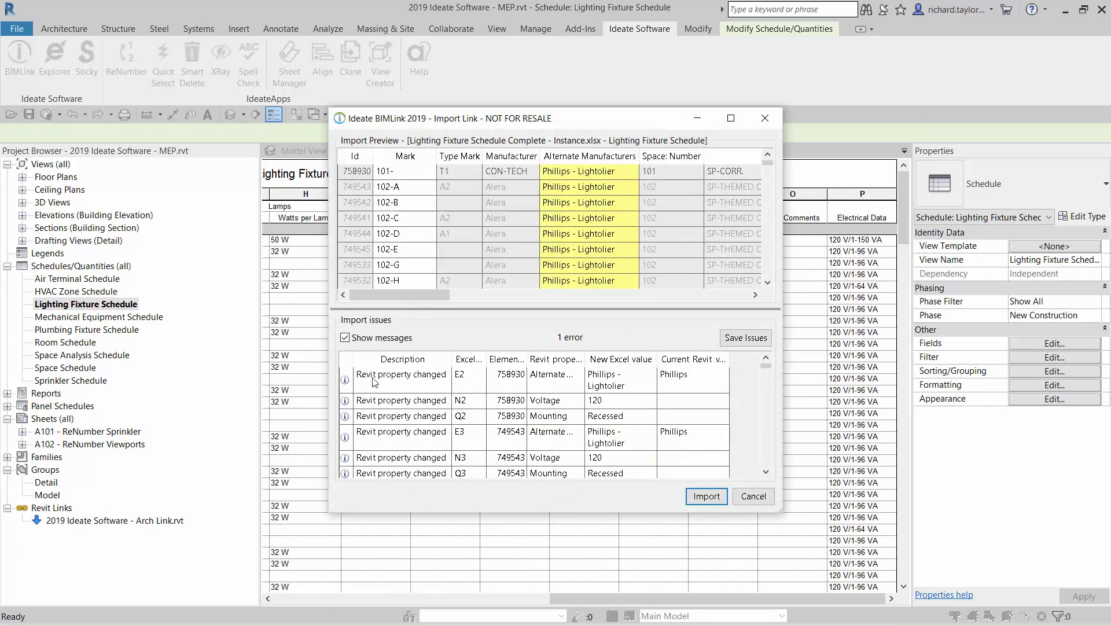
click(345, 338)
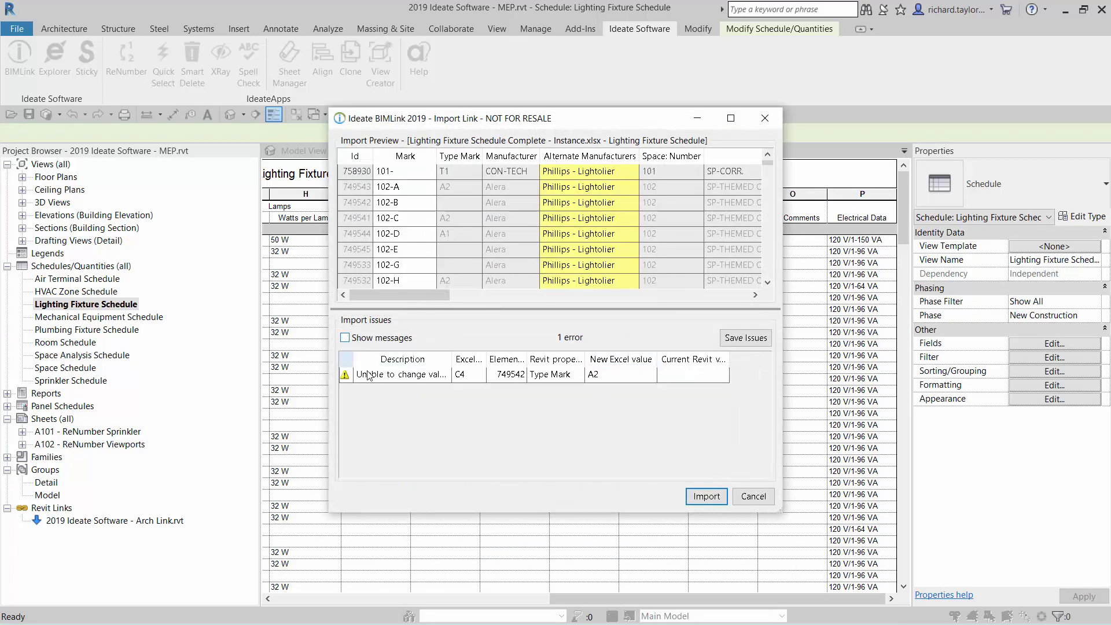
- Show the messages among the import issues again and import the previewed Lighting Fixture Schedule changes into the model
click(345, 338)
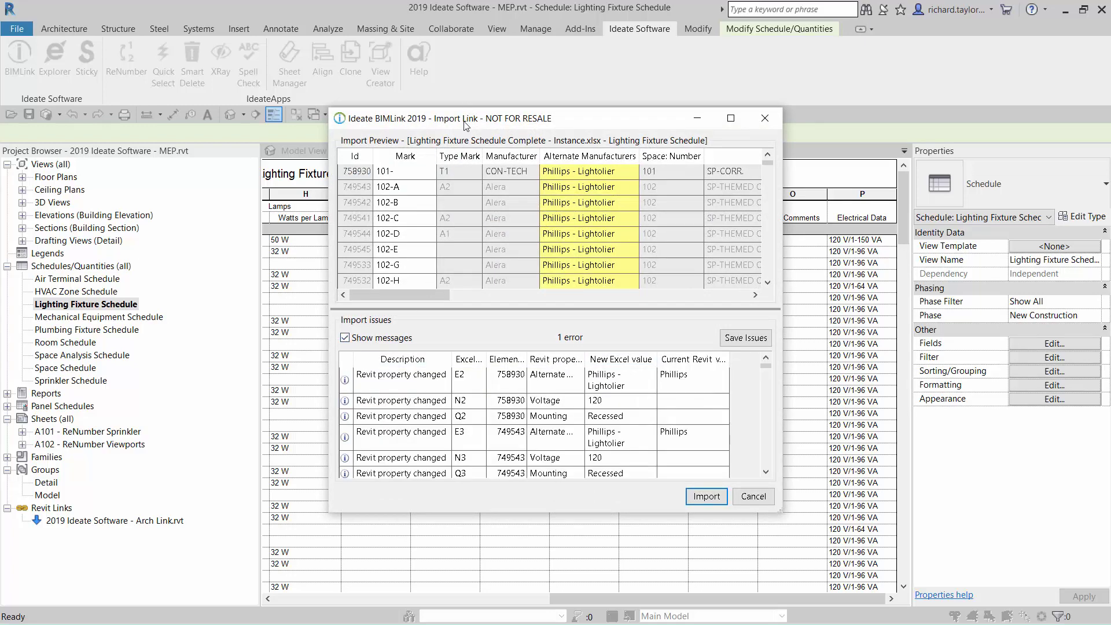
drag(464, 126, 604, 141)
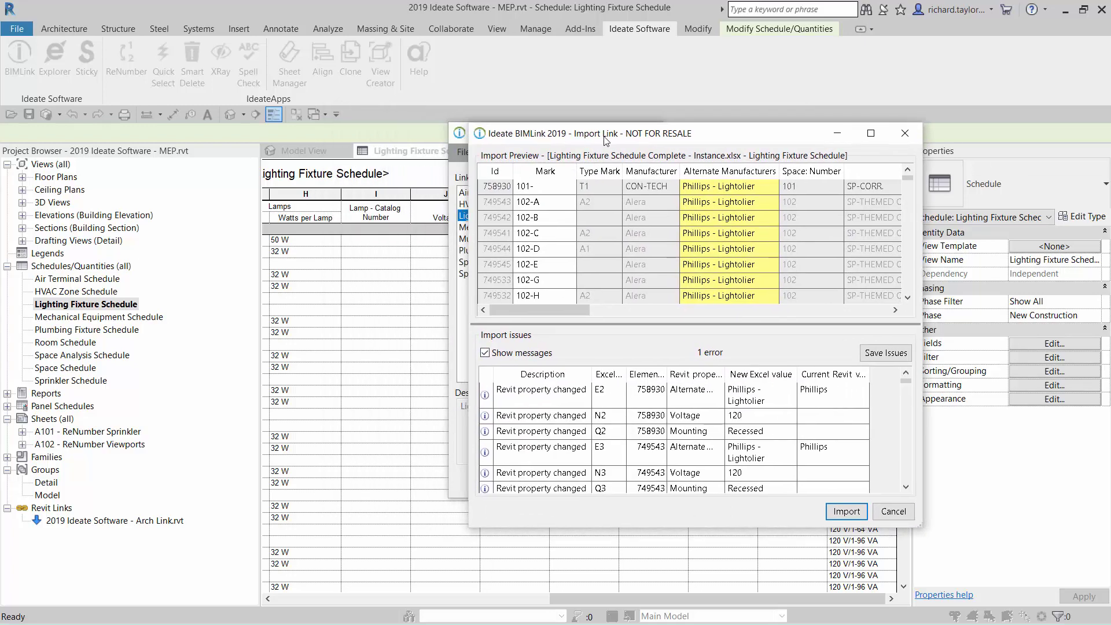
click(844, 513)
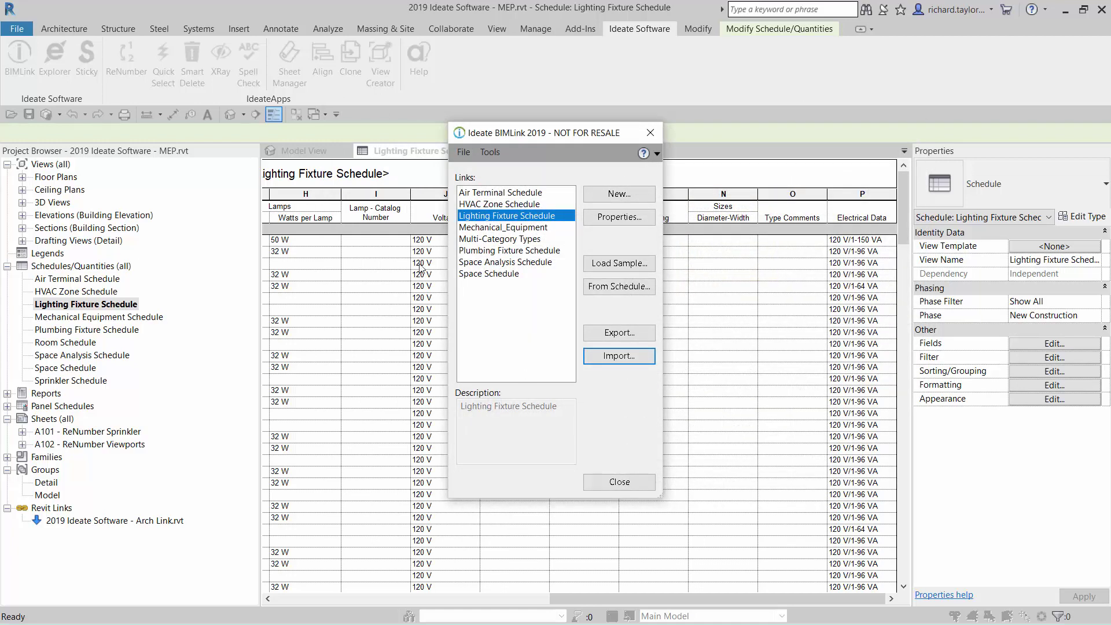
- Convert the Lighting Fixture Schedule link into a link for lighting fixture types and review its linked properties
right_click(514, 219)
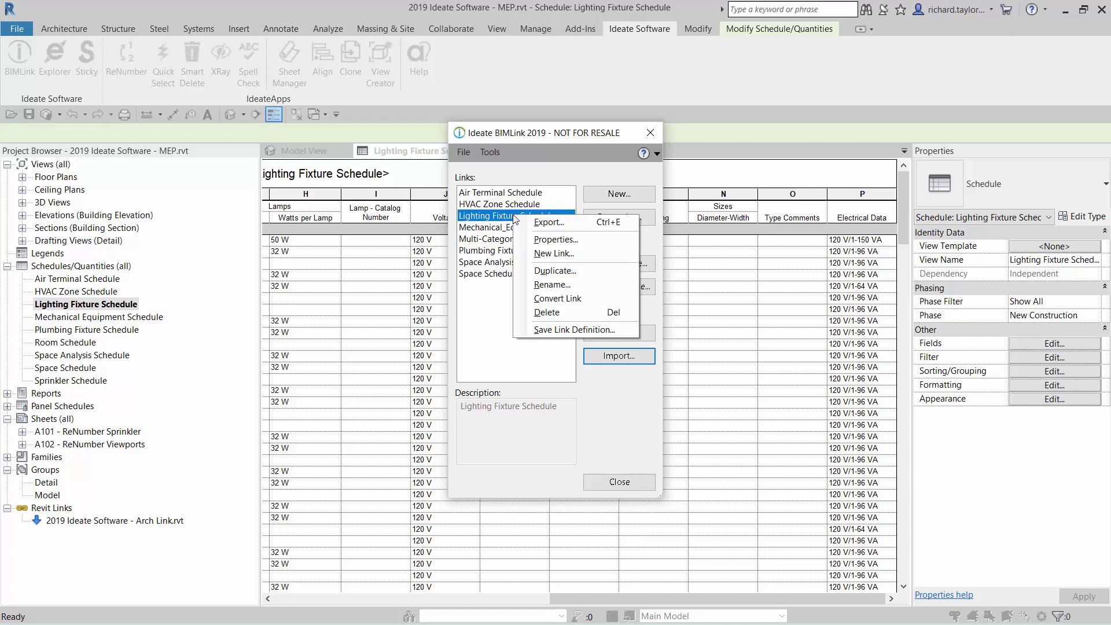
click(544, 298)
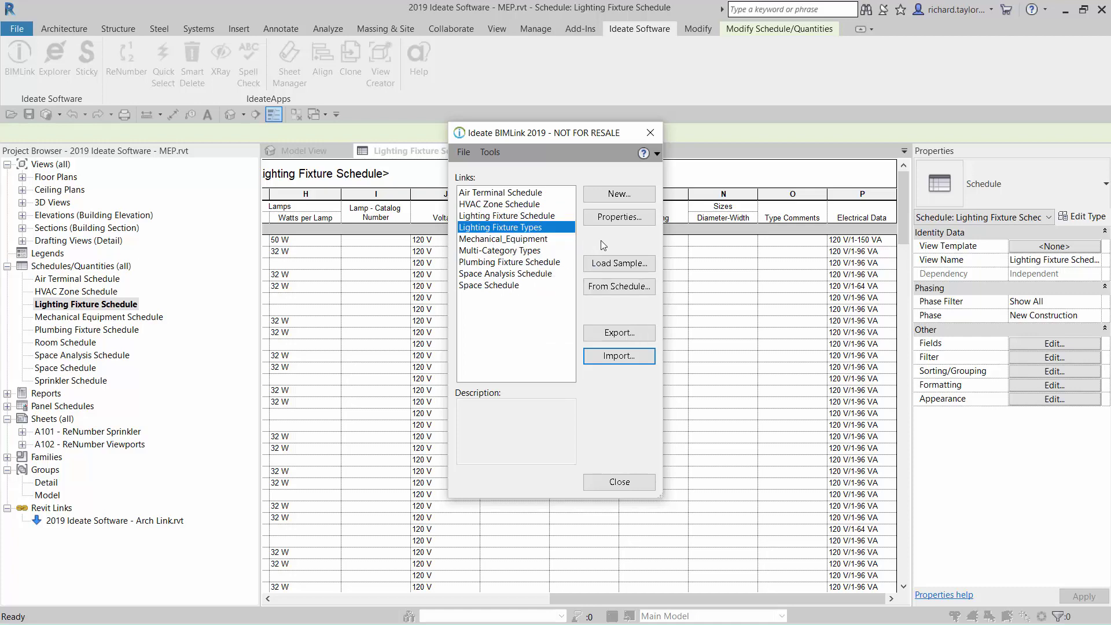
click(613, 218)
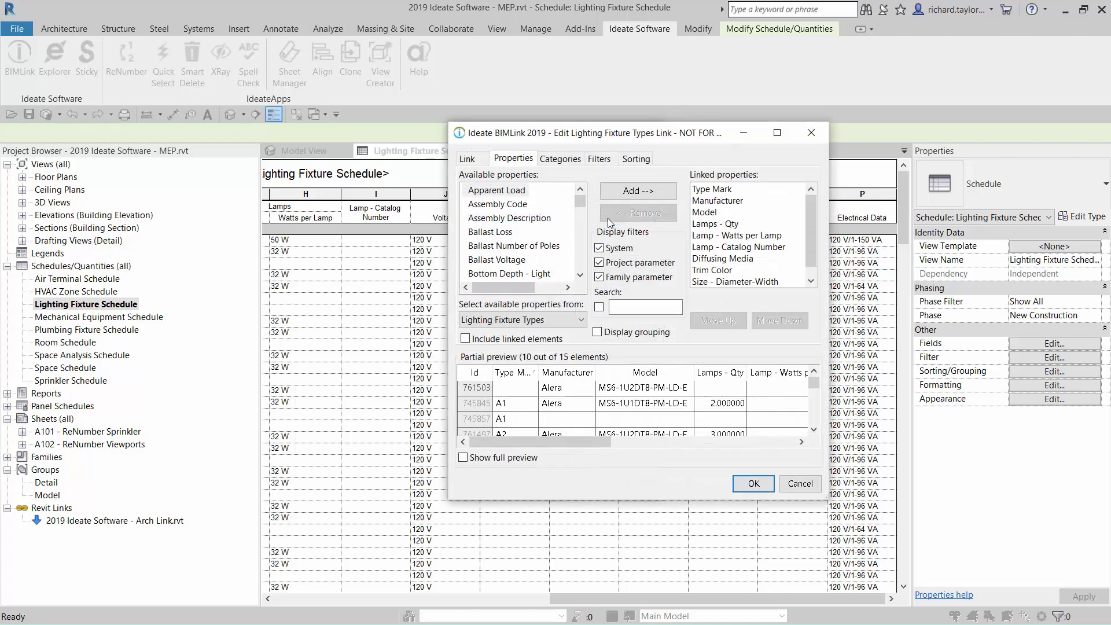
mouse_move(810, 233)
mouse_down()
mouse_move(810, 265)
mouse_move(810, 228)
mouse_up()
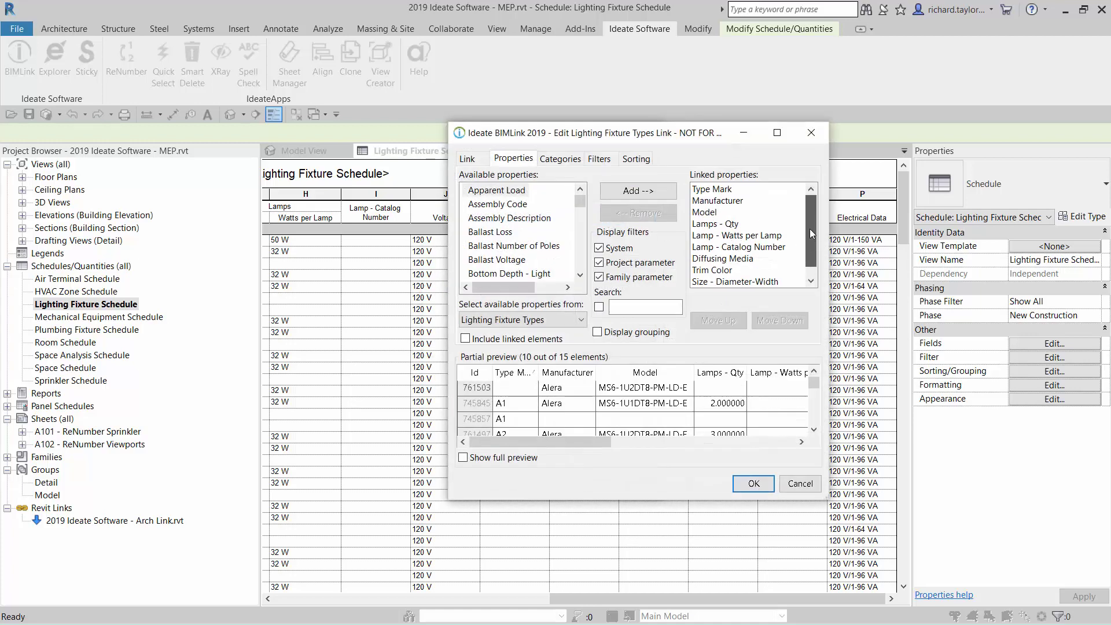
click(752, 484)
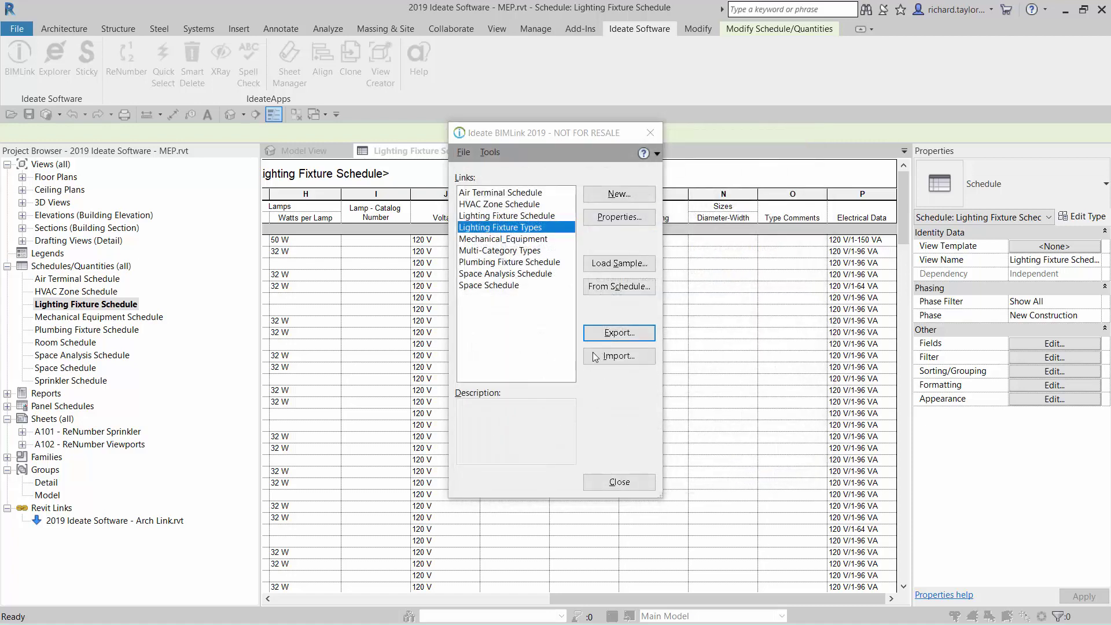
- Export the Lighting Fixture Types link to Lighting Fixture Schedule.xlsx as a new worksheet
click(619, 333)
click(555, 267)
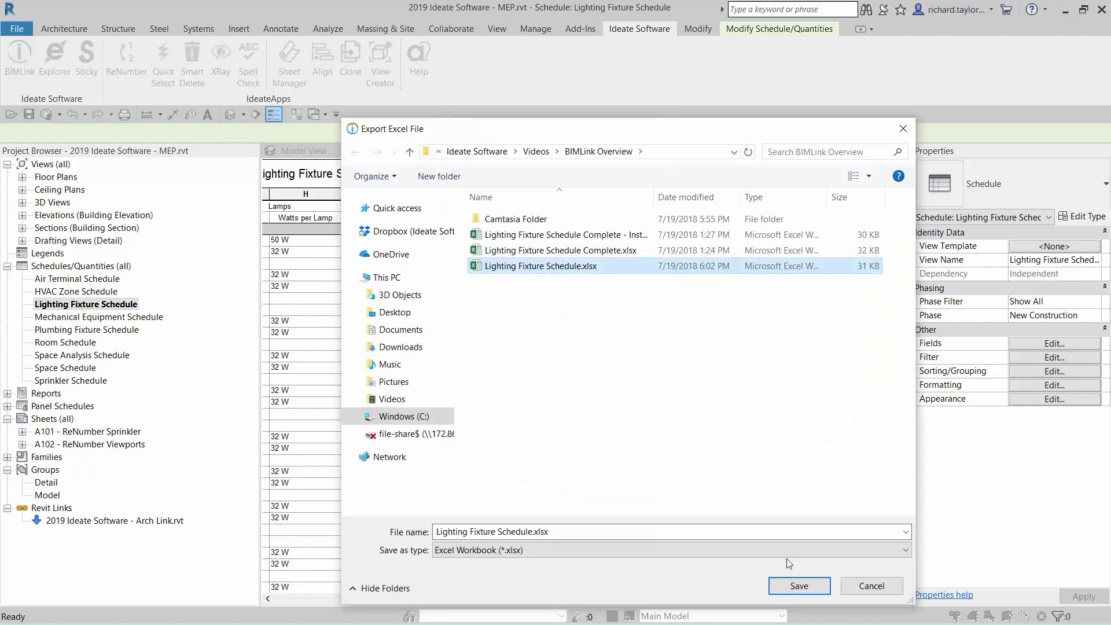
click(796, 584)
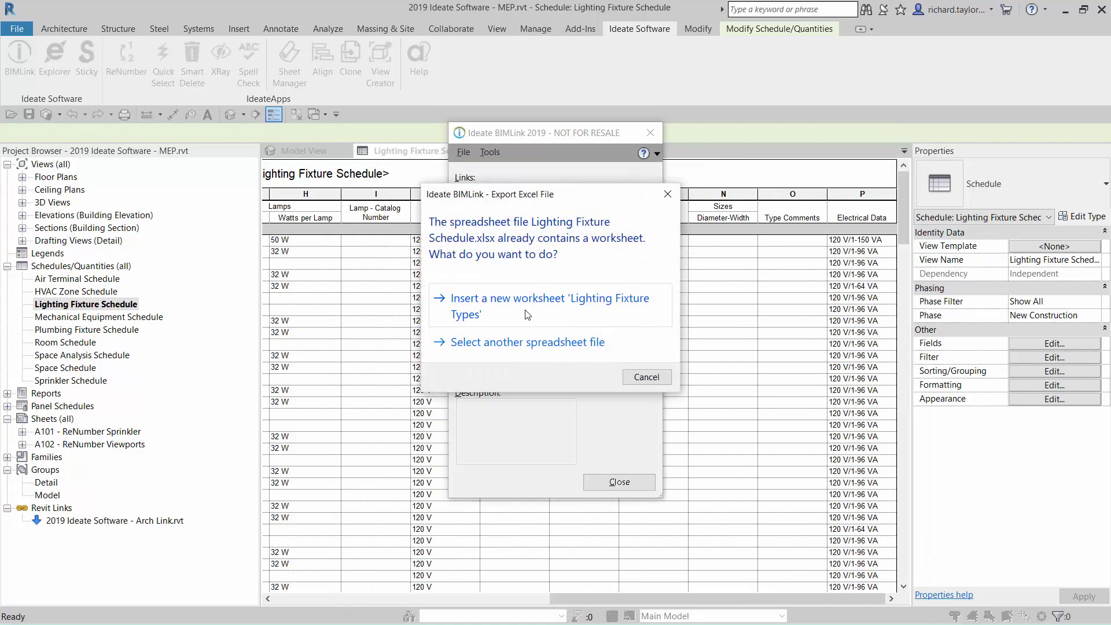
click(527, 313)
click(666, 346)
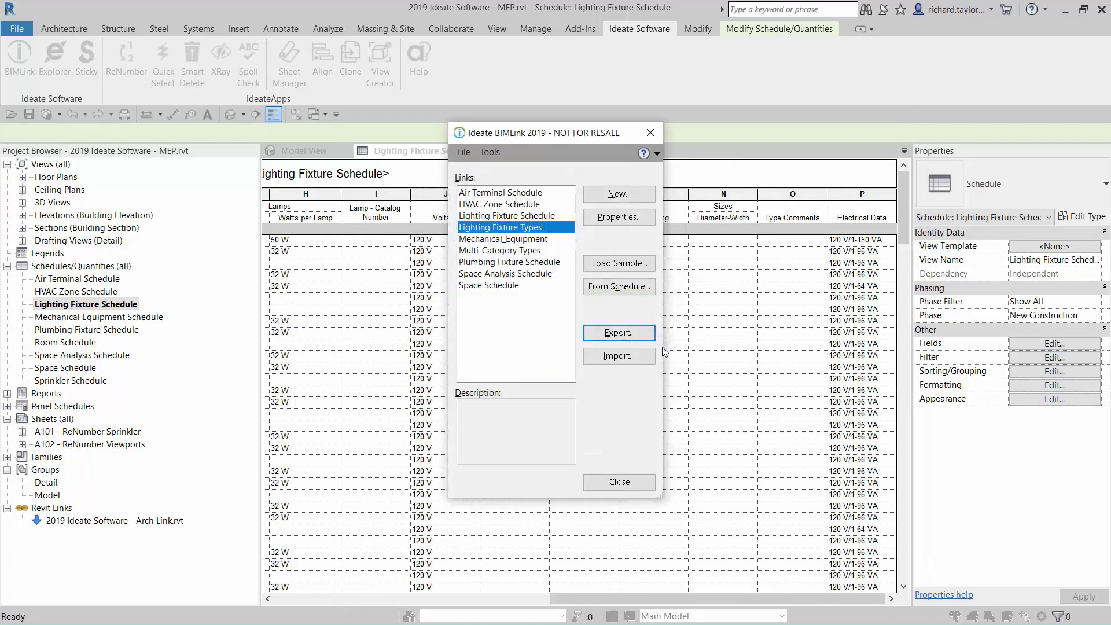
- Load the Lighting Fixture Types worksheet of Lighting Fixture Schedule Complete.xlsx into the Lighting Fixture Types link's import preview
click(615, 357)
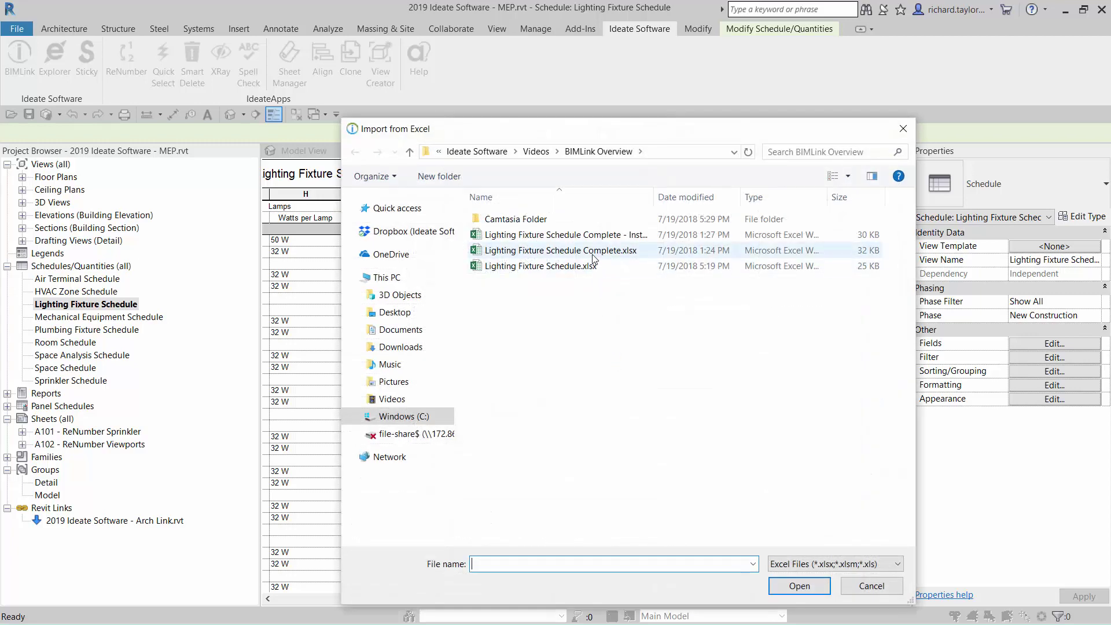
click(594, 257)
click(800, 586)
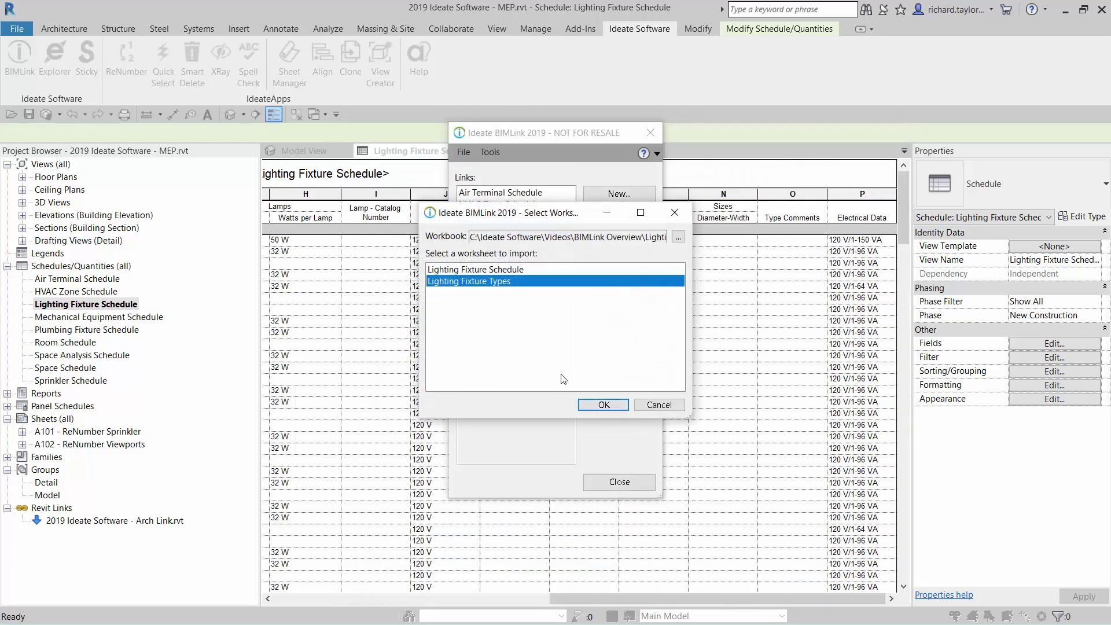
click(602, 405)
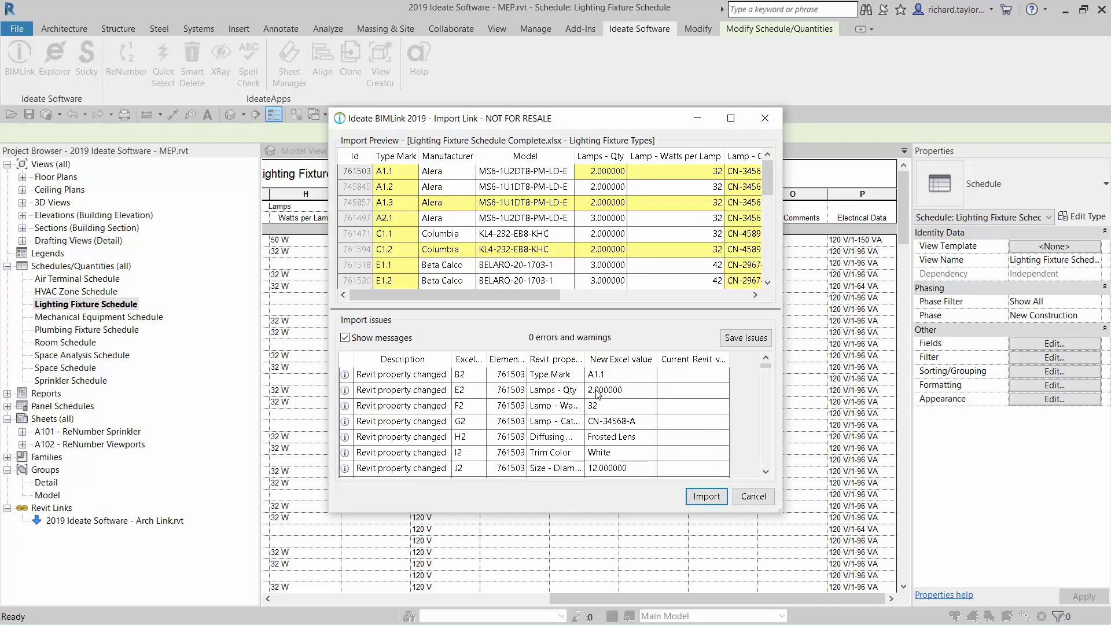
- Toggle the messages among the import issues, import the lighting fixture type values into the model, and close BIMLink
click(345, 338)
click(345, 338)
click(706, 496)
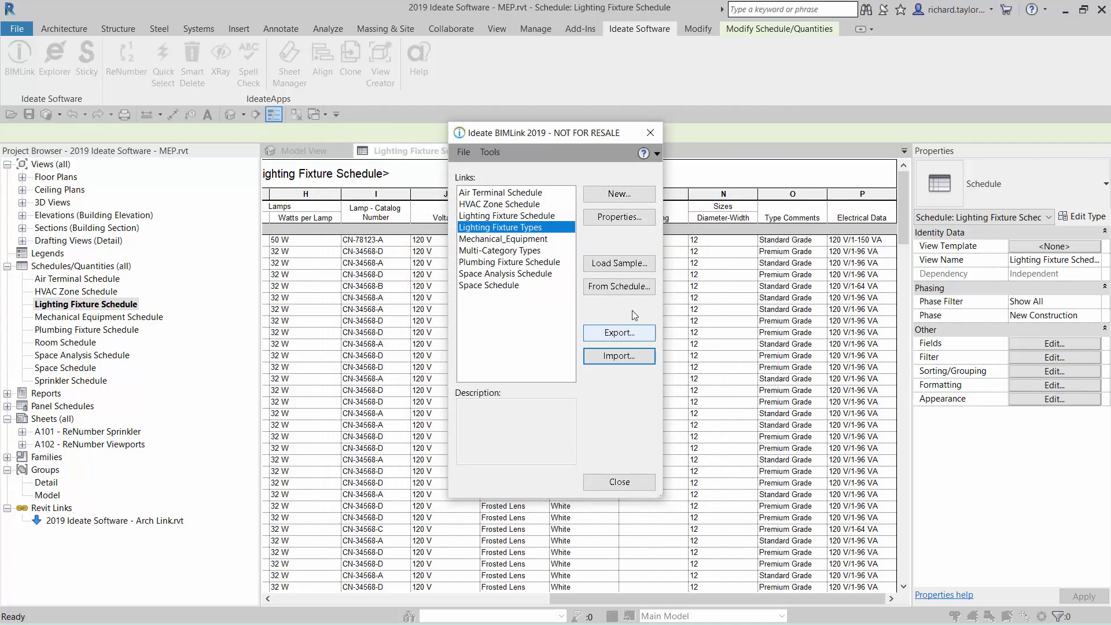
click(618, 485)
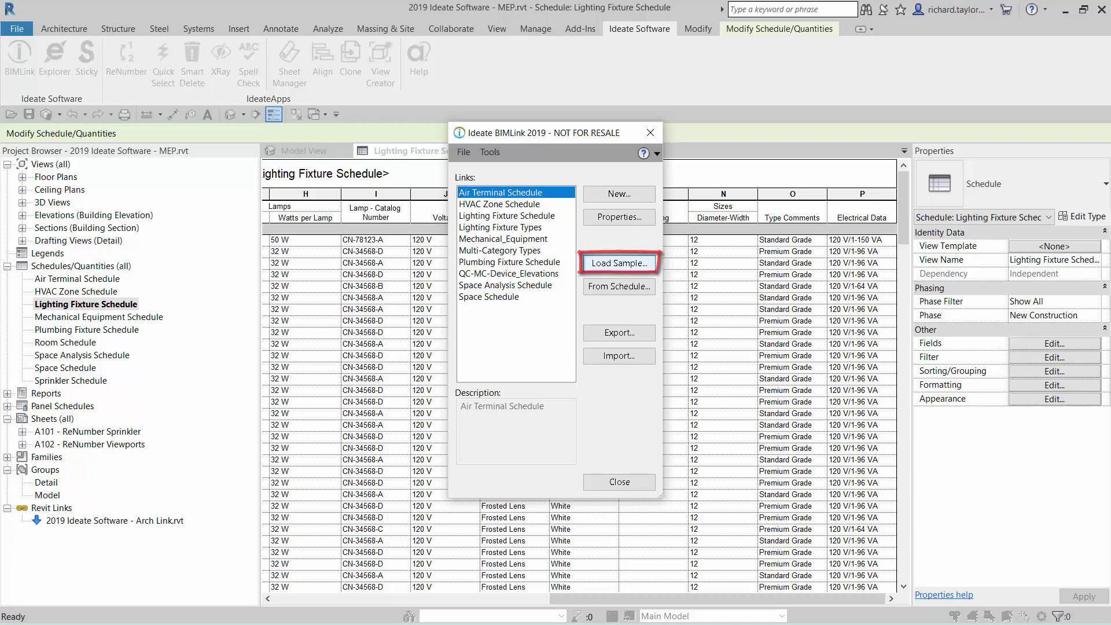
- Load the QC-MC-Device_Elevations sample link from the Quality Control source directory for editing
click(607, 268)
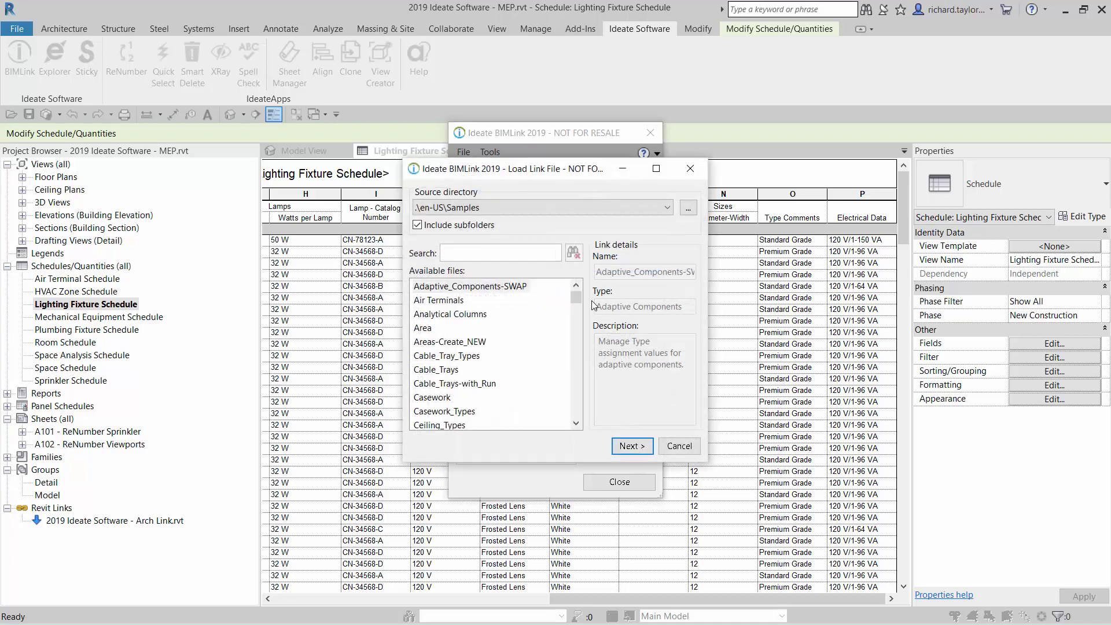
click(641, 210)
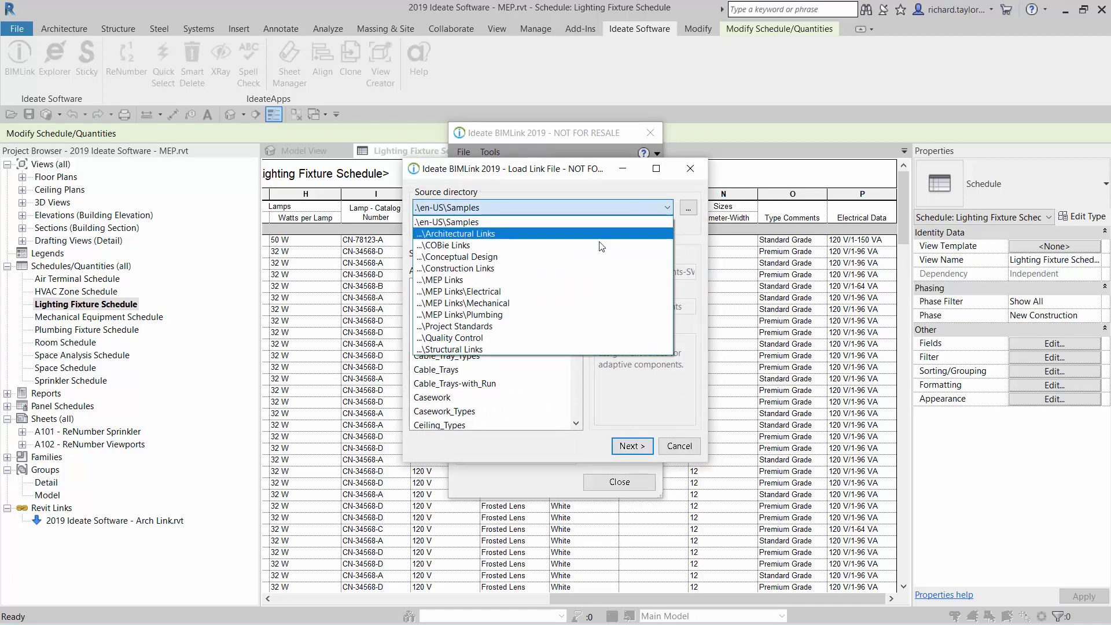
click(551, 337)
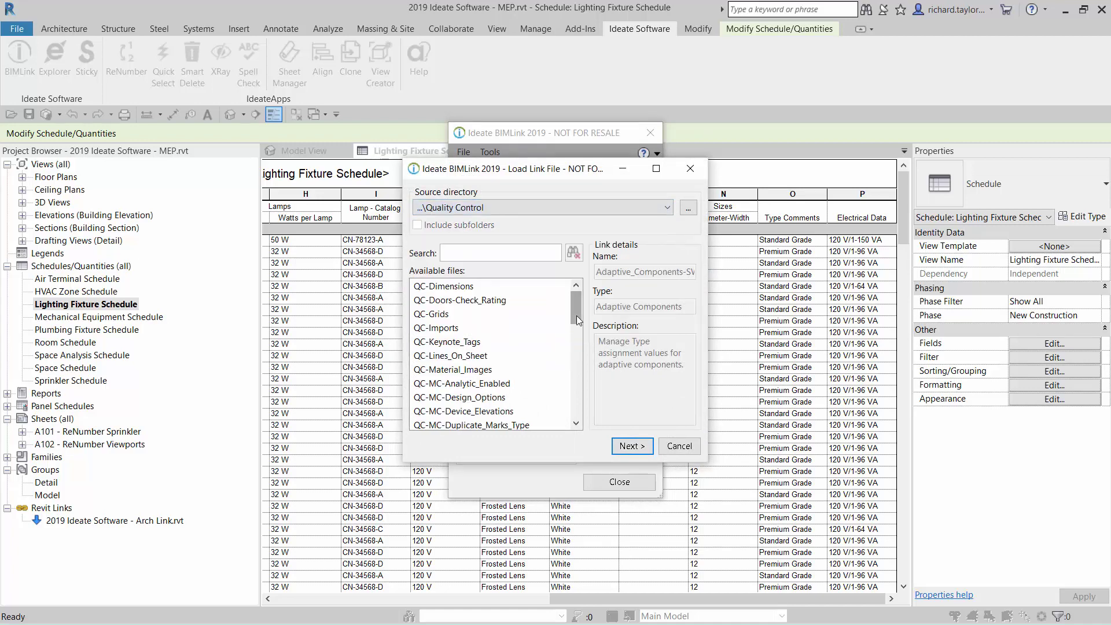
mouse_move(578, 319)
mouse_down()
mouse_move(588, 413)
mouse_move(582, 313)
mouse_up()
click(511, 412)
click(633, 446)
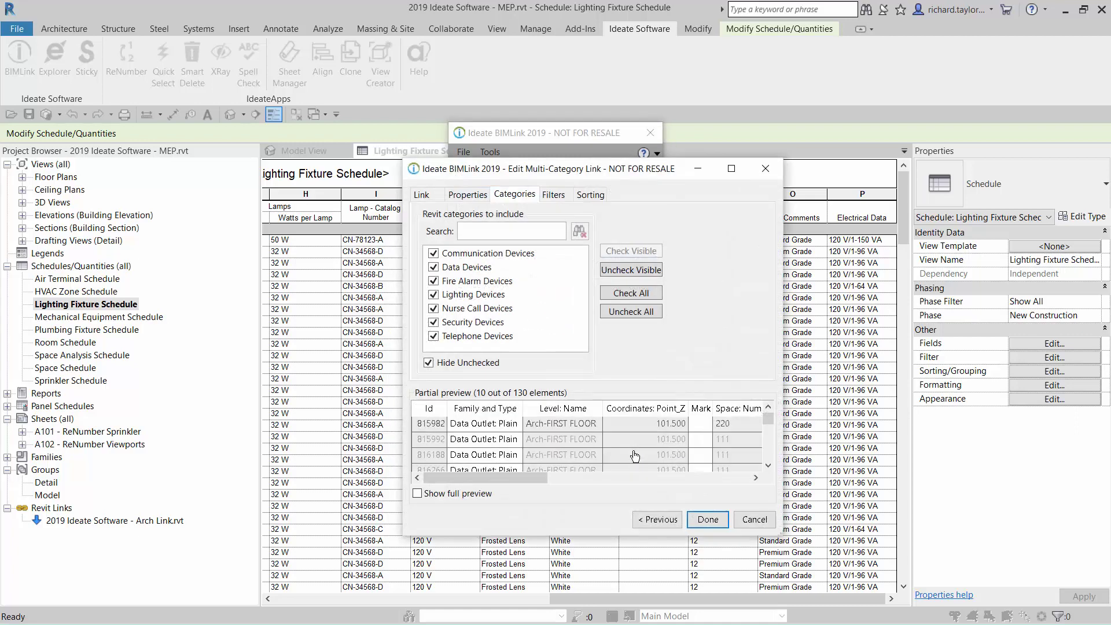
- Review the linked properties of the device elevations link and finish adding it to the links
click(476, 200)
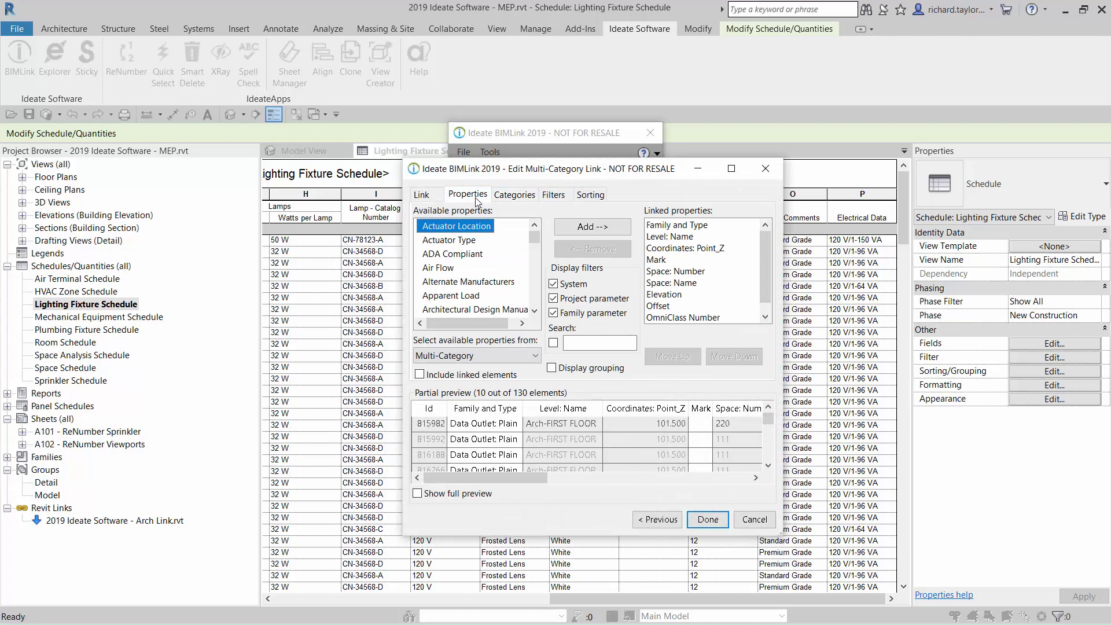
mouse_move(762, 259)
mouse_down()
mouse_move(766, 279)
mouse_move(767, 255)
mouse_up()
click(719, 524)
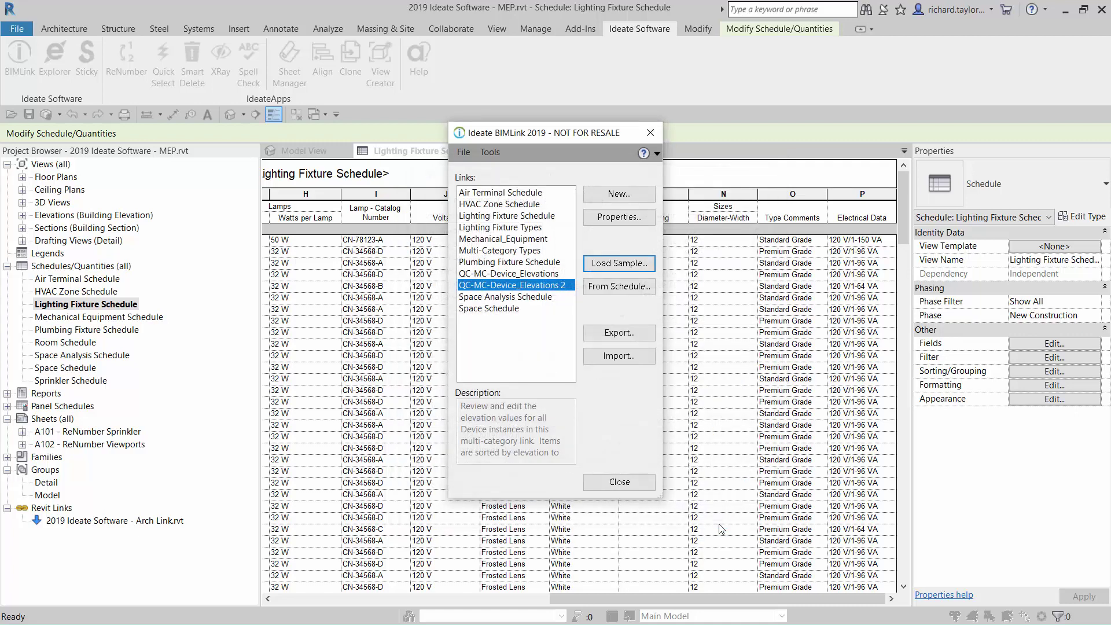